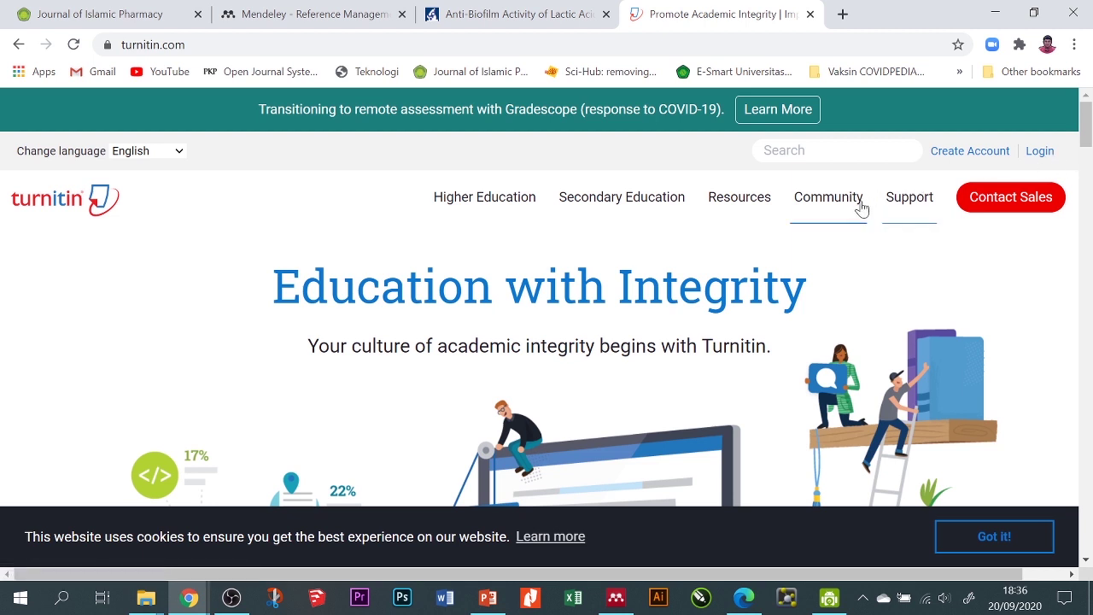
Step: Log in to Turnitin with the saved account e-mail and password
left_click(1040, 151)
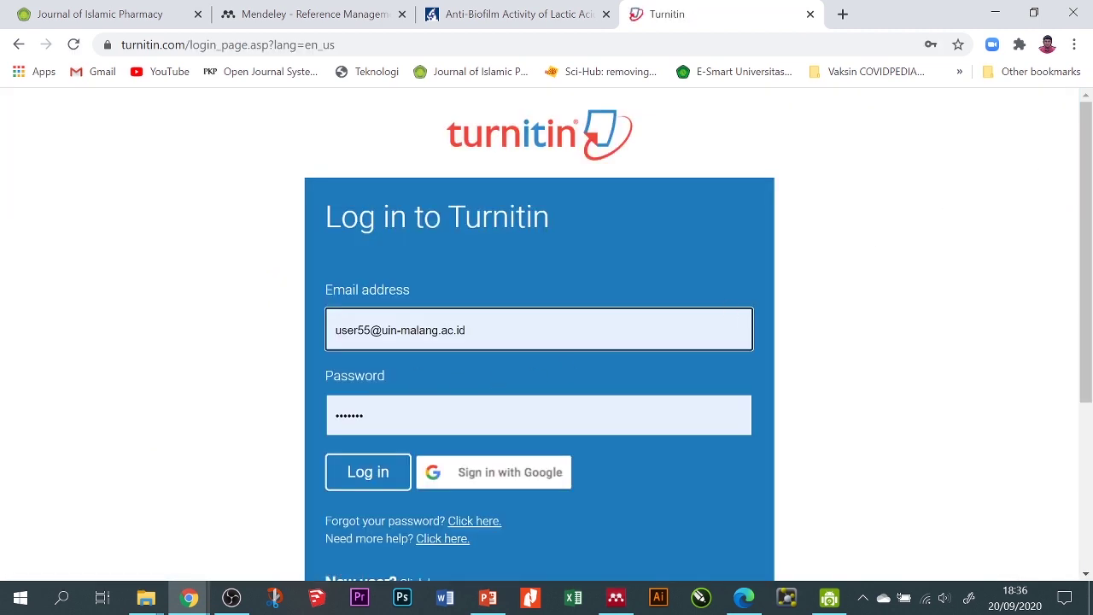
left_click(359, 483)
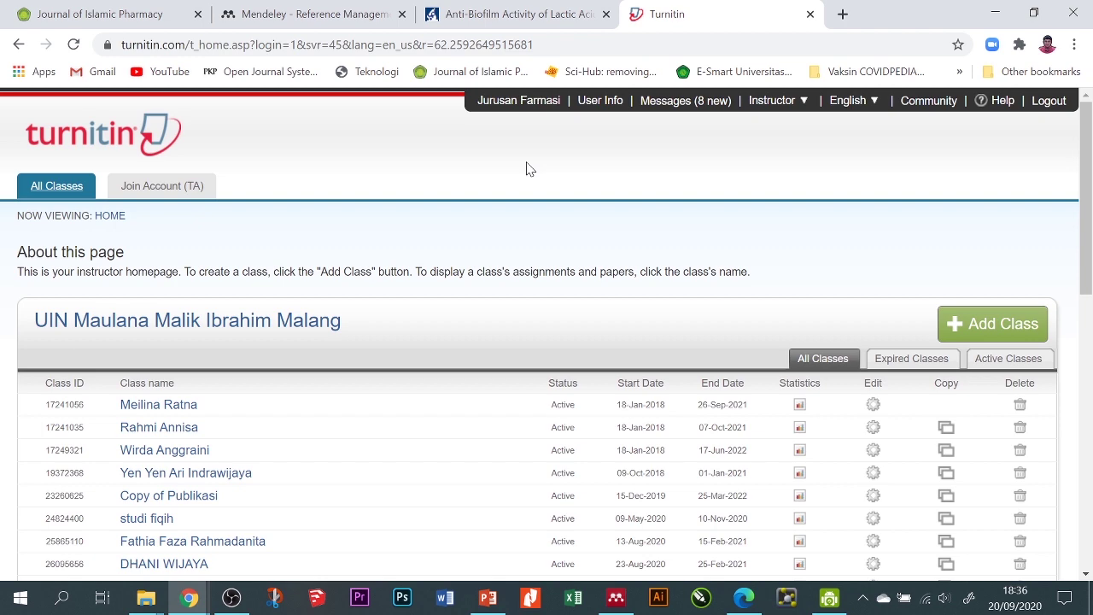
Step: Open the active class started on 20-Sep-2020 that is listed directly above the Pharmacy class
scroll(574, 197, "down", 2)
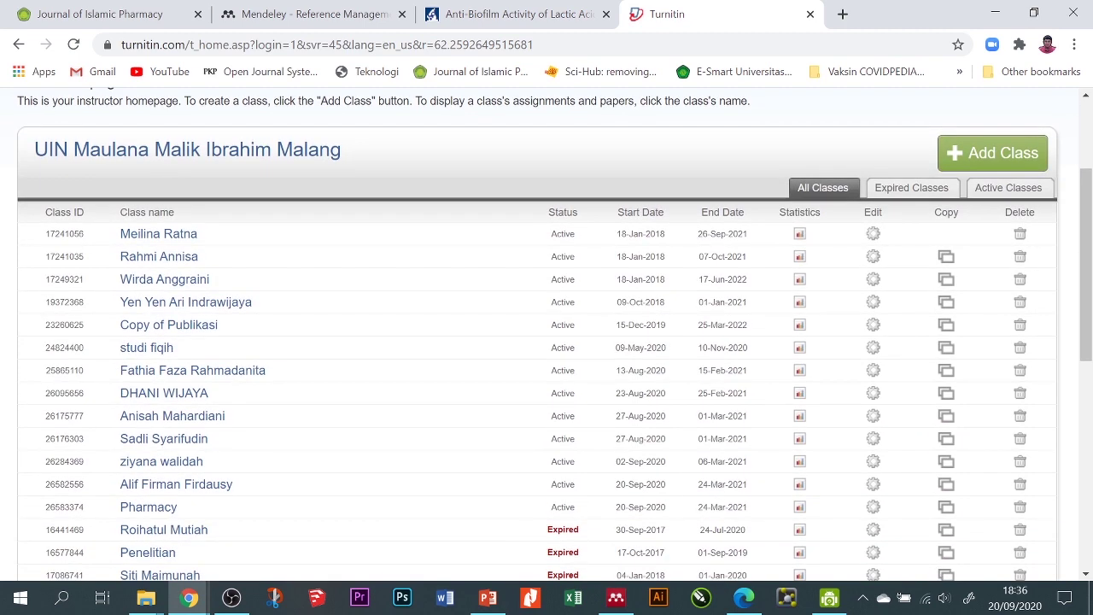
scroll(880, 180, "up", 2)
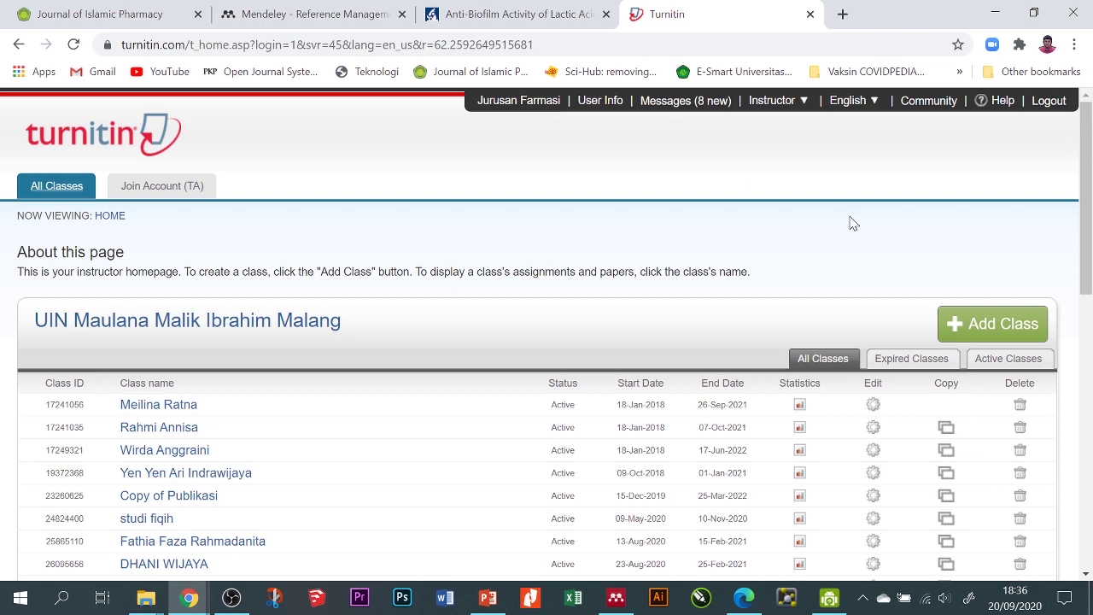
scroll(291, 301, "down", 2)
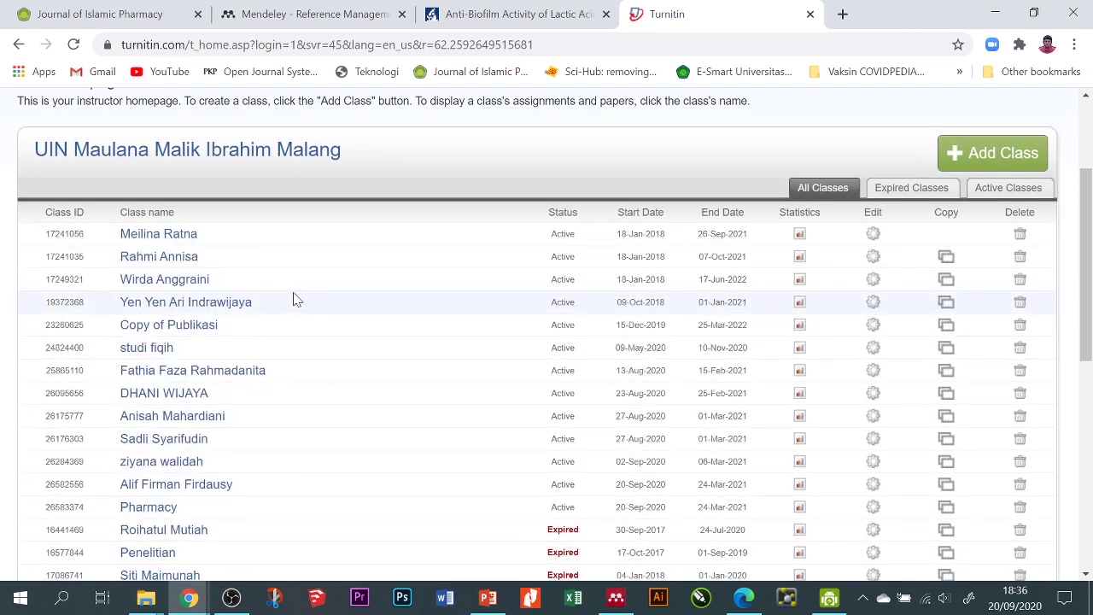
scroll(325, 321, "up", 2)
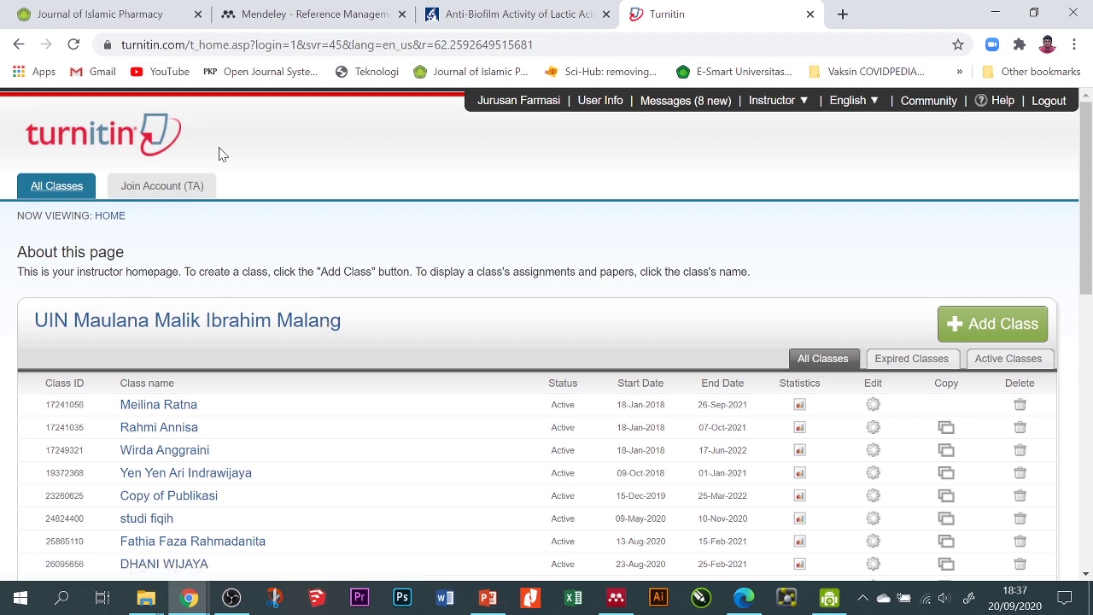
scroll(221, 182, "down", 4)
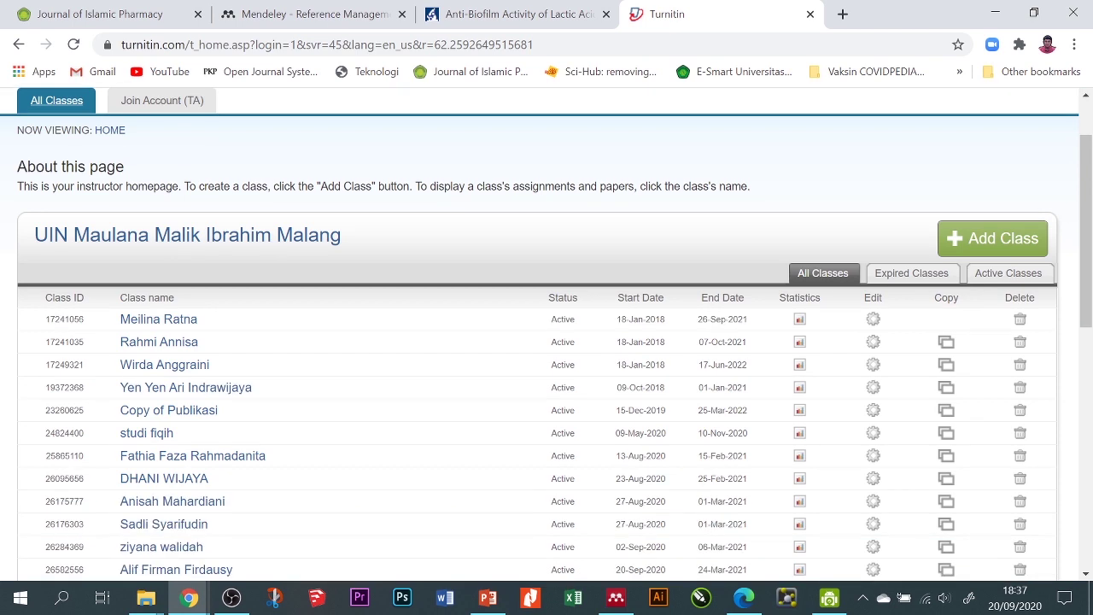
left_click(163, 316)
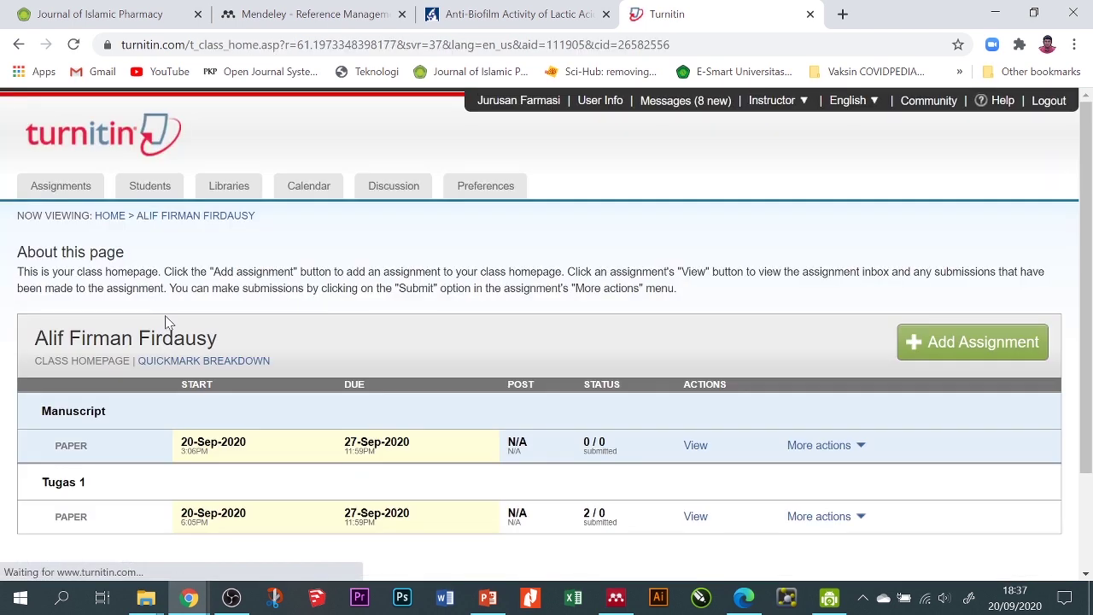
Step: Add an assignment to the class, using the Paper Assignment type, and proceed to its settings
scroll(578, 246, "down", 2)
left_click(962, 216)
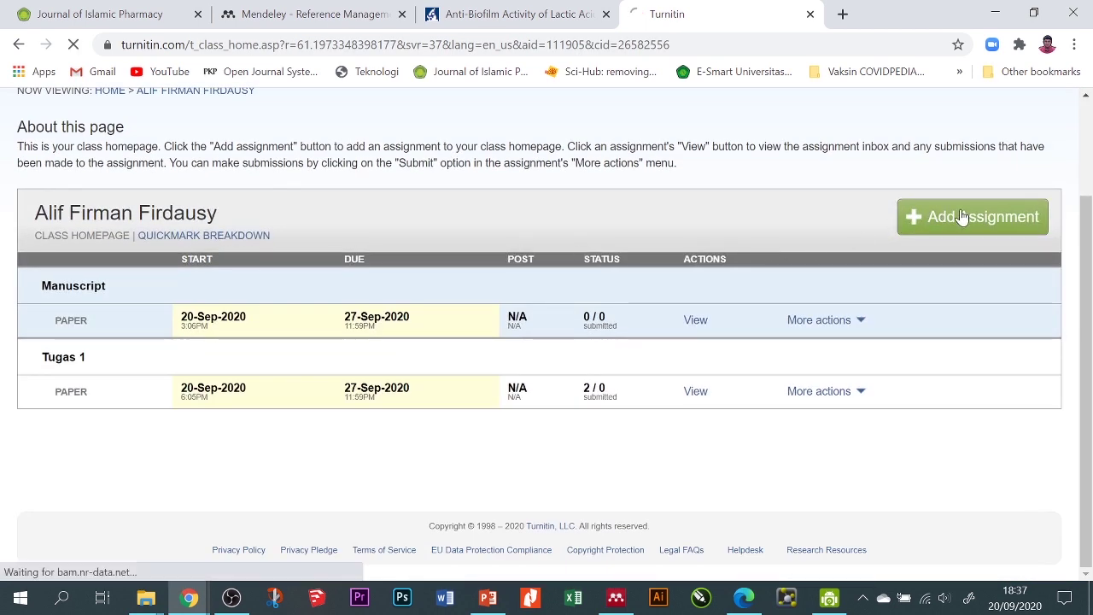
scroll(373, 403, "down", 1)
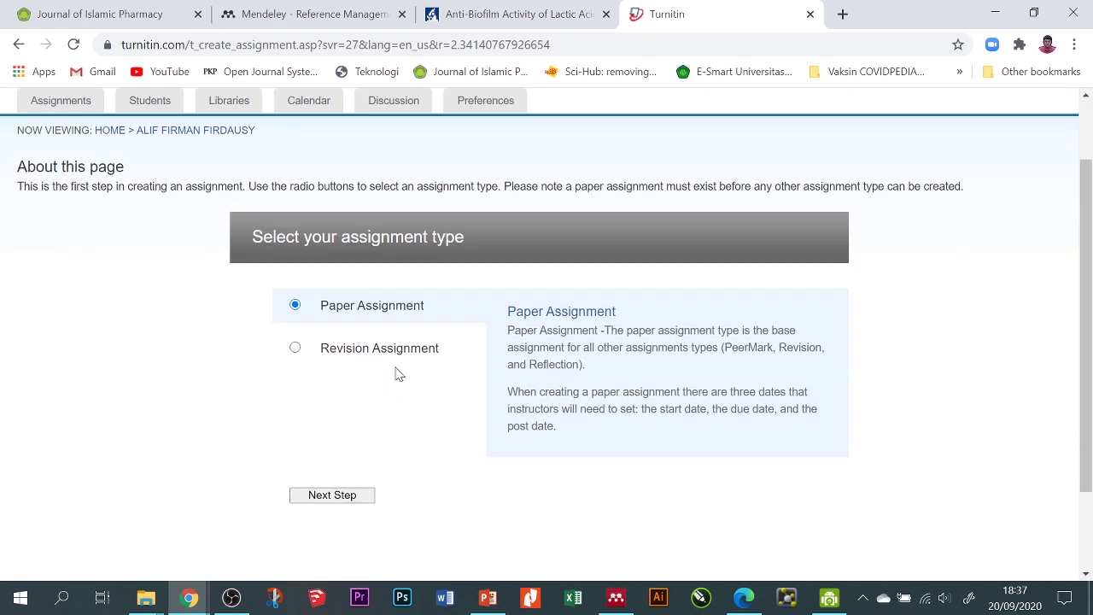
left_click(357, 495)
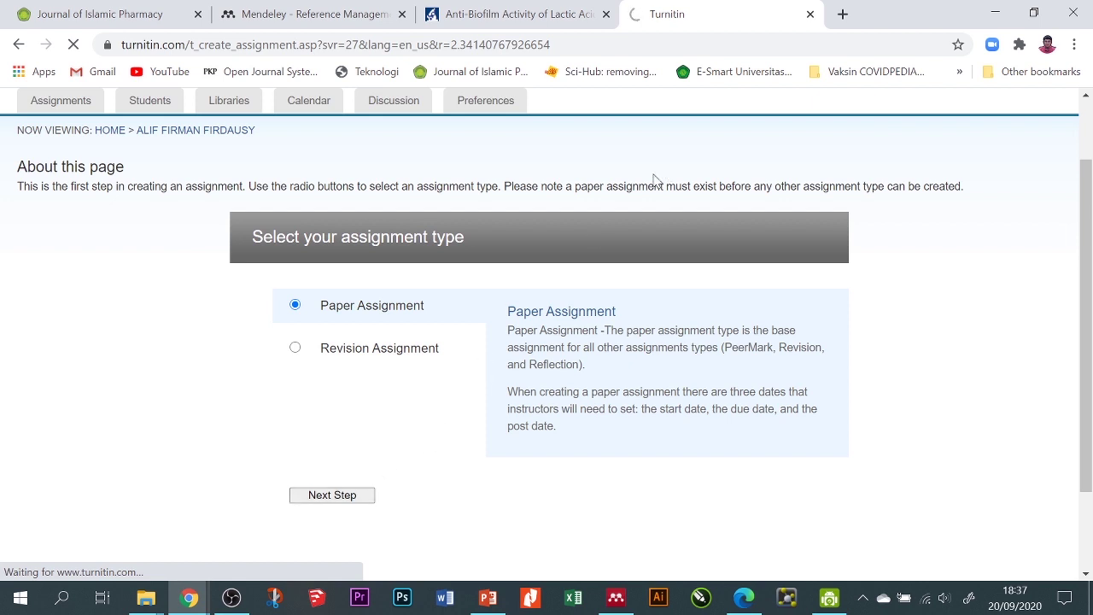
scroll(186, 305, "down", 2)
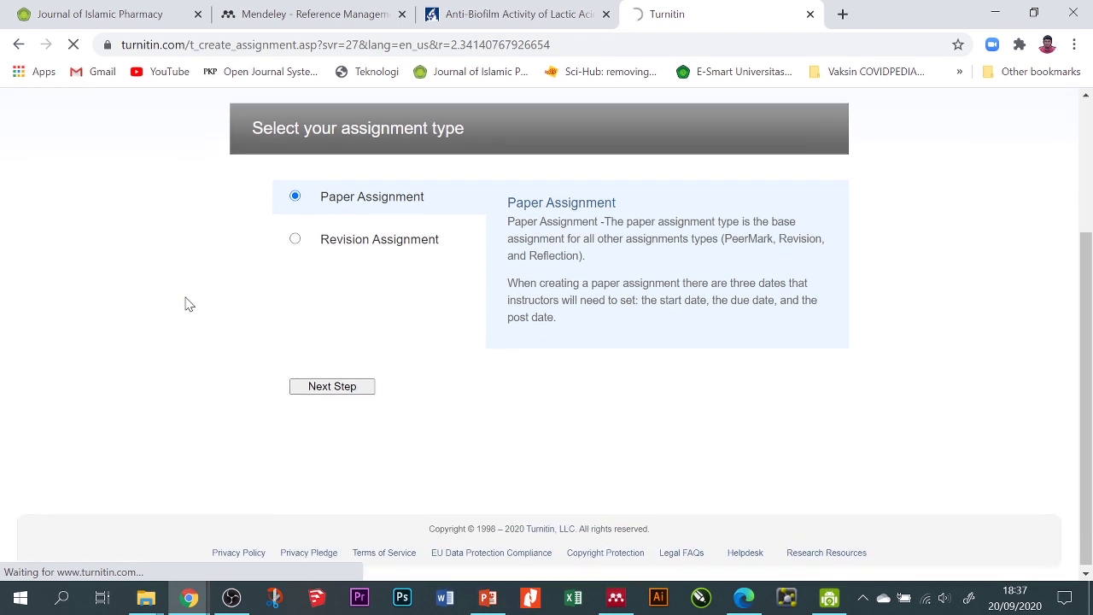
scroll(248, 320, "up", 2)
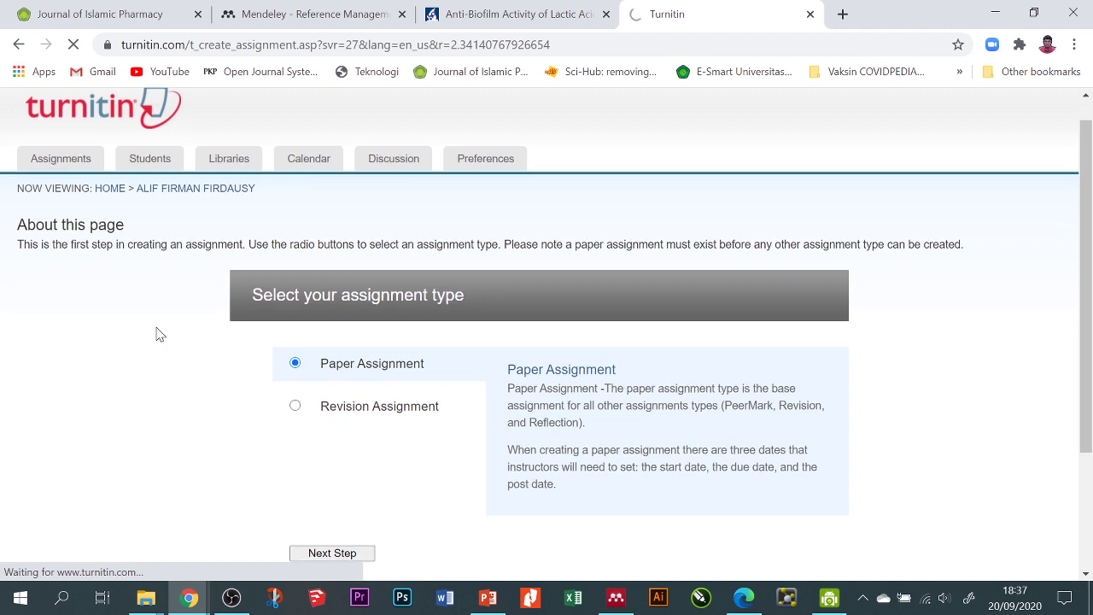
scroll(157, 333, "down", 1)
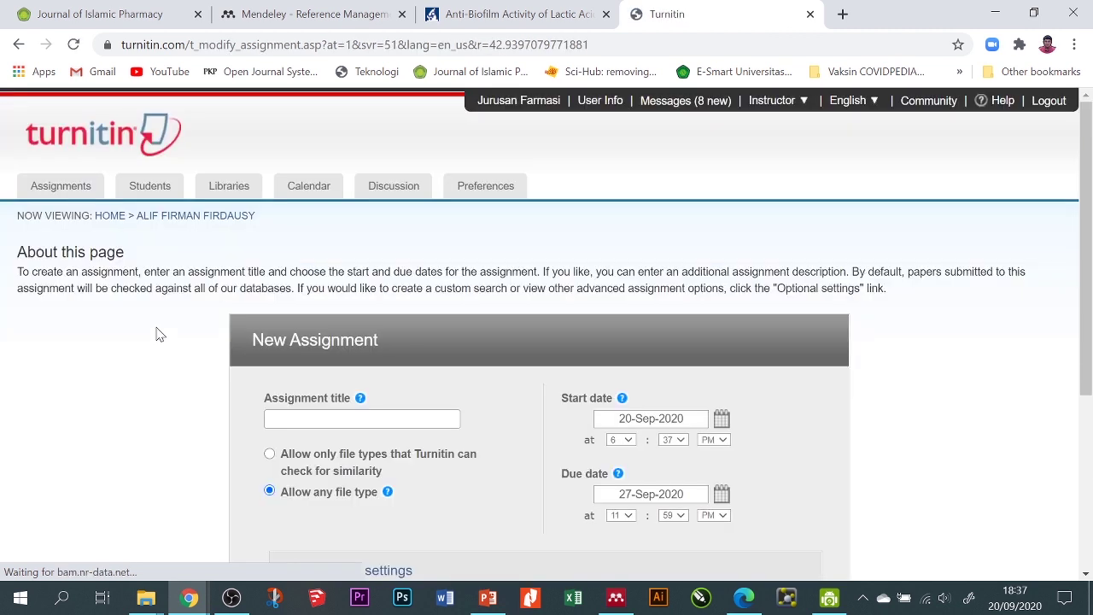
Step: Title the new assignment "Tugas 2"
scroll(680, 250, "down", 2)
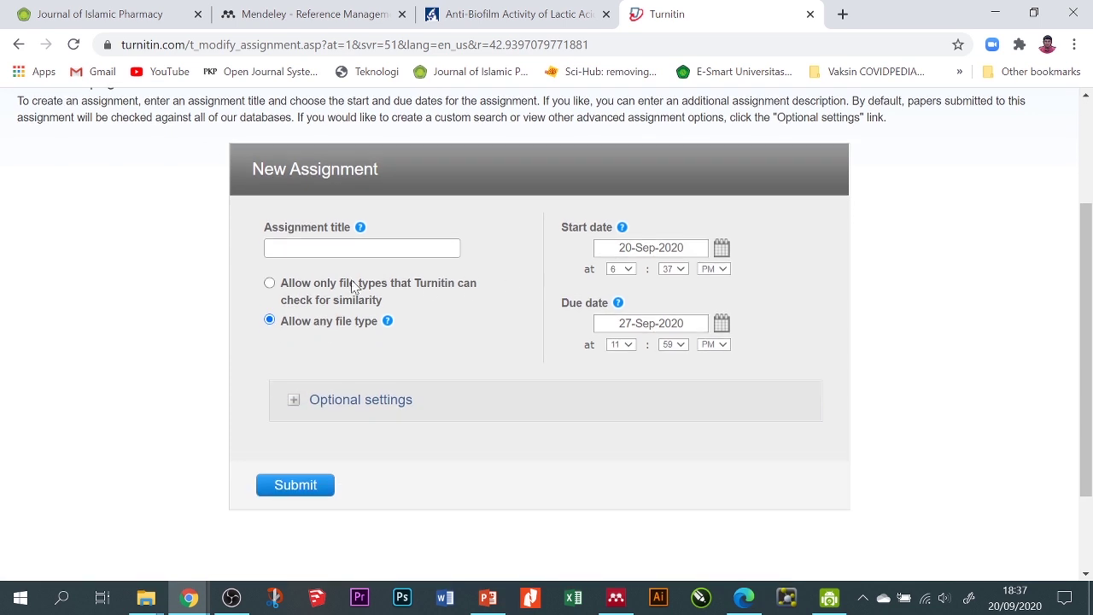
left_click(359, 247)
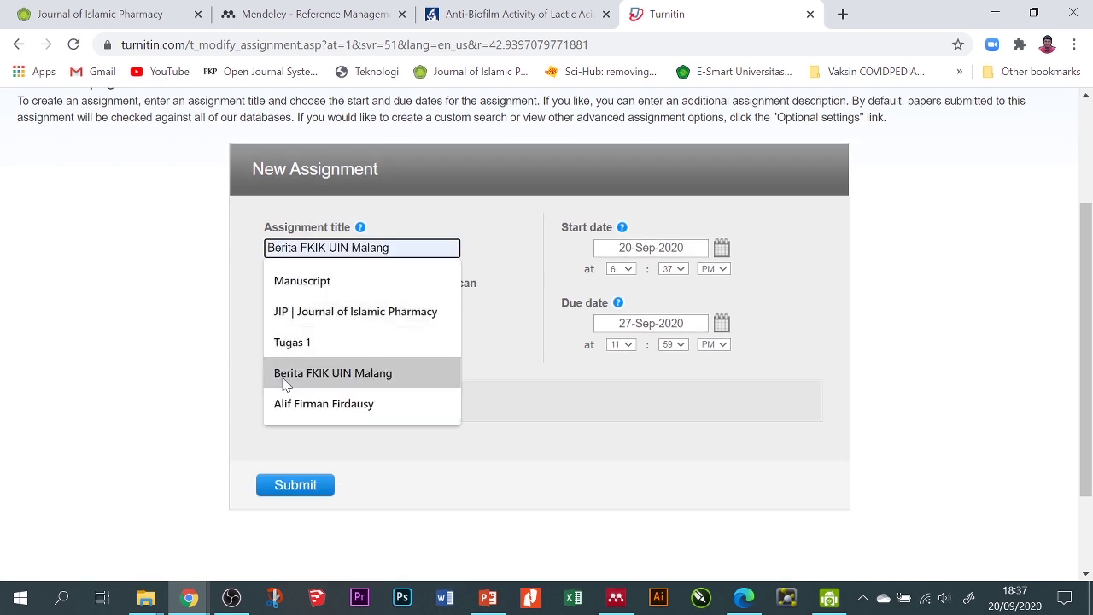
left_click(195, 318)
left_click(340, 253)
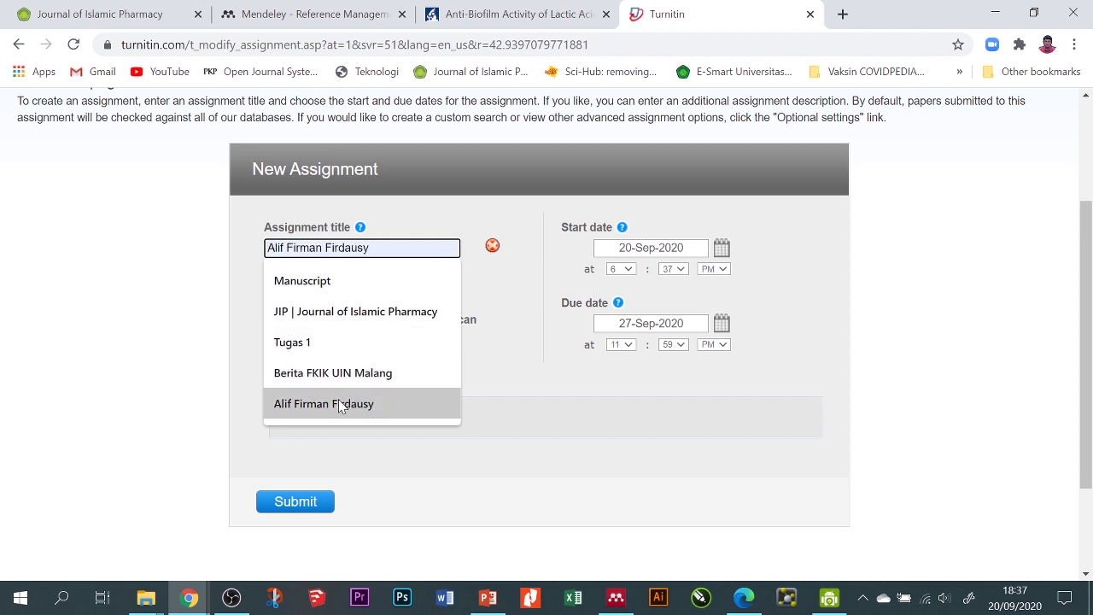
left_click(325, 342)
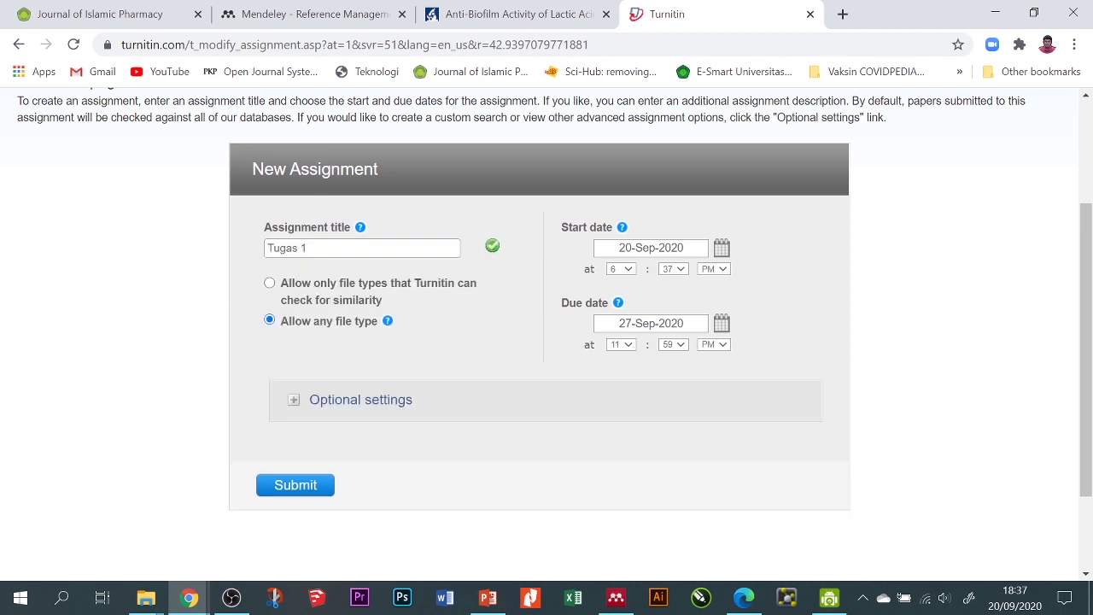
left_click(324, 248)
key("BackSpace")
type("2")
Step: Allow any file type for the new assignment and submit it to create it
left_click(271, 285)
left_click(322, 323)
left_click(300, 487)
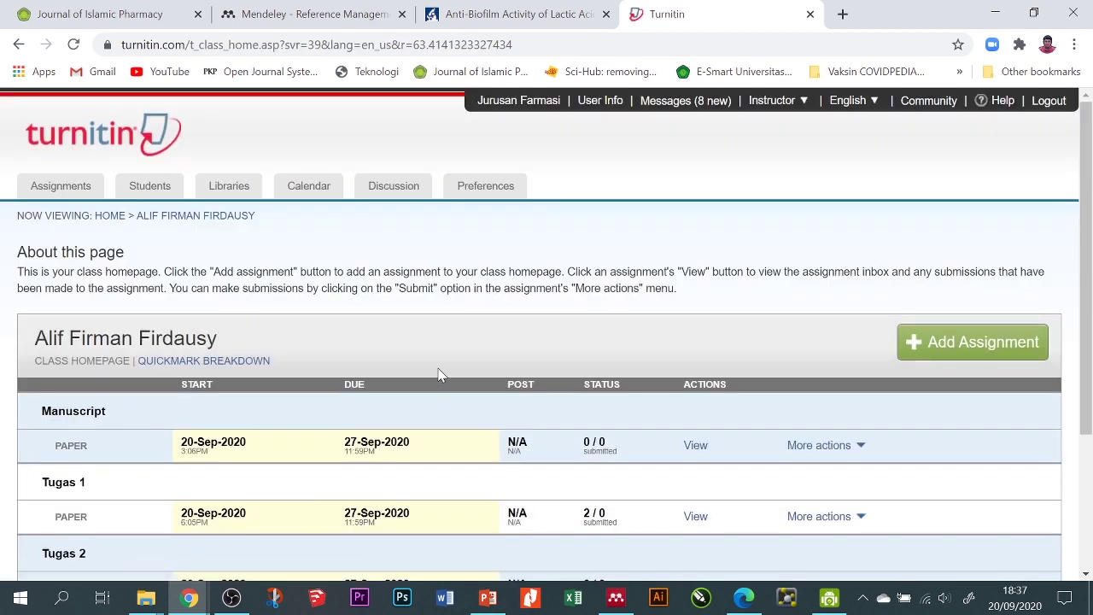
Step: Open the inbox of the Tugas 2 assignment and start a file submission
scroll(149, 385, "down", 2)
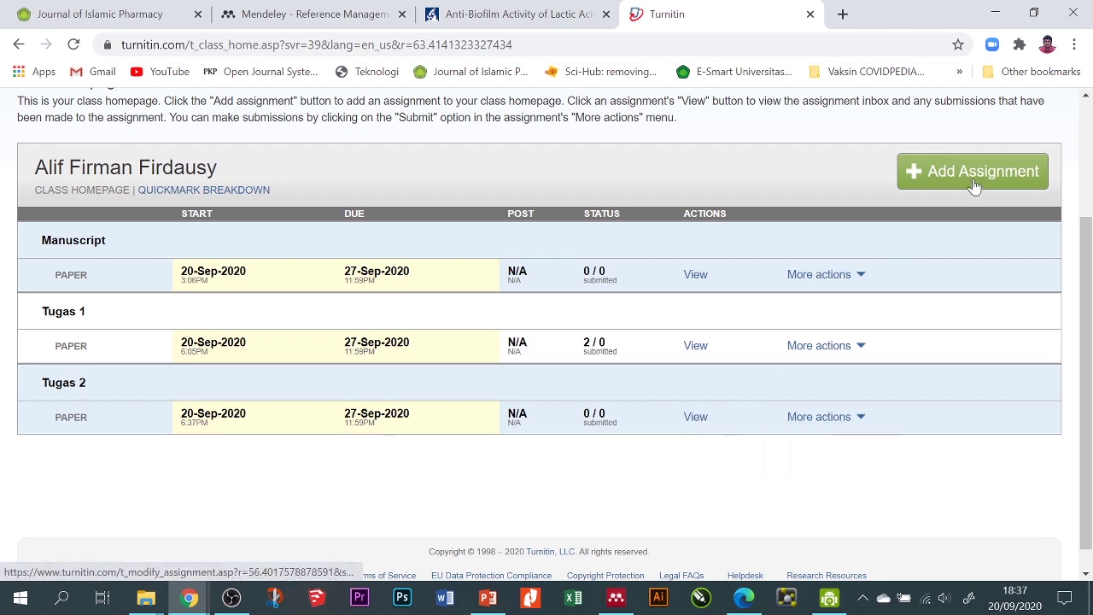
left_click(694, 419)
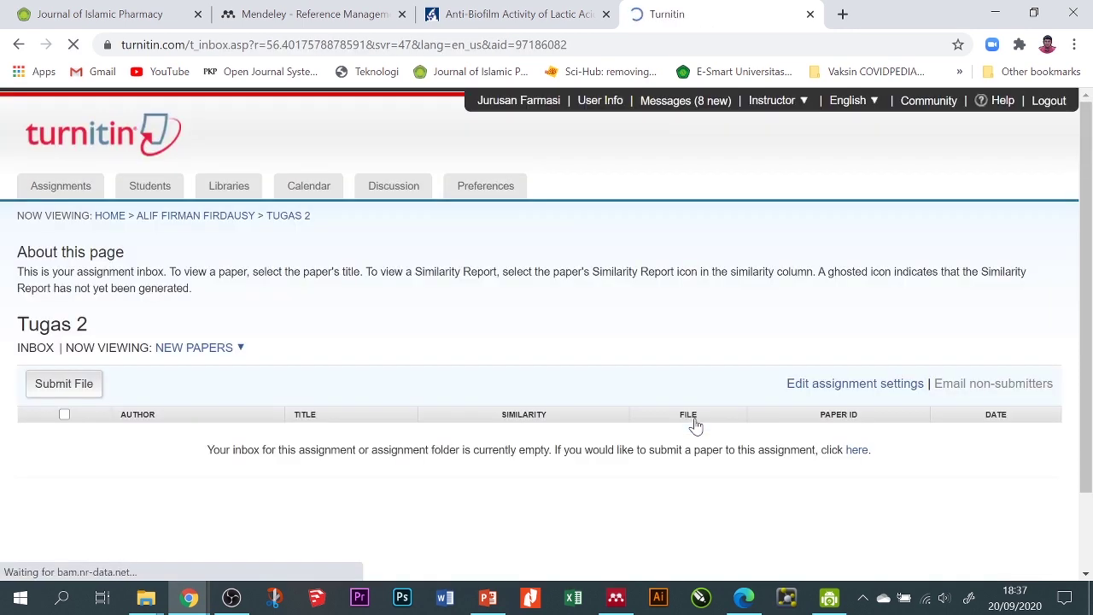
left_click(64, 383)
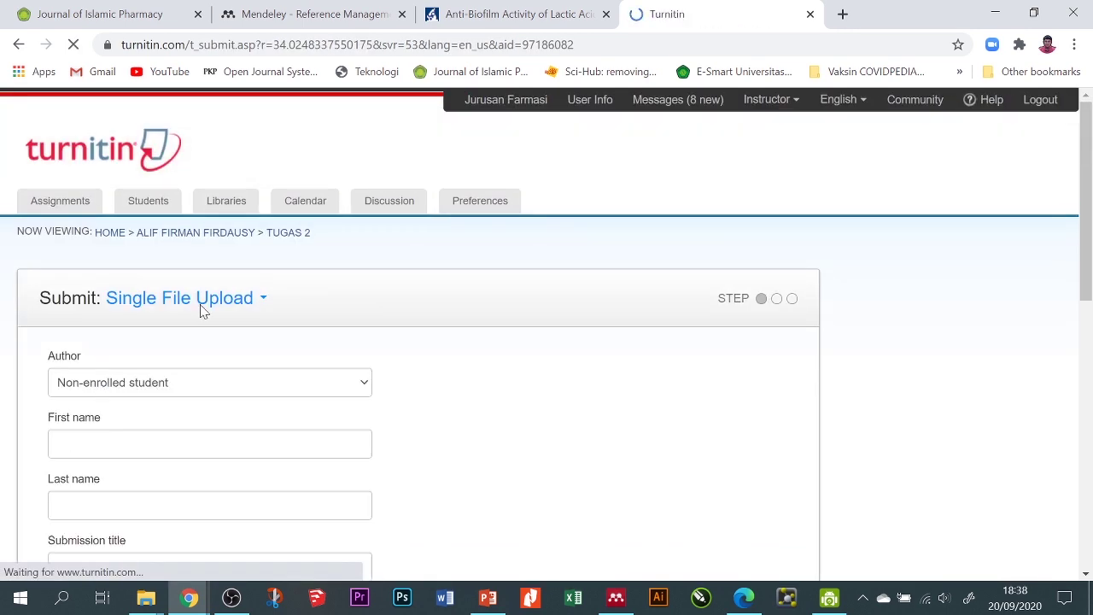
Step: Enter the author's first and last name and set the submission title to "Tugas 2"
scroll(200, 304, "down", 1)
left_click(202, 358)
left_click(147, 396)
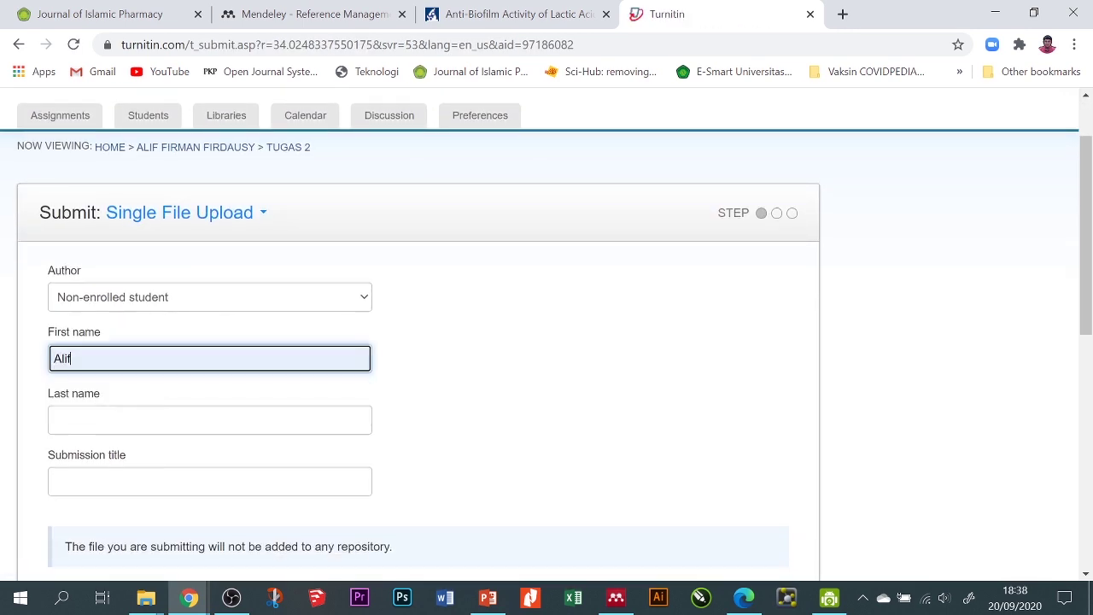
left_click(145, 419)
left_click(128, 458)
scroll(231, 405, "down", 3)
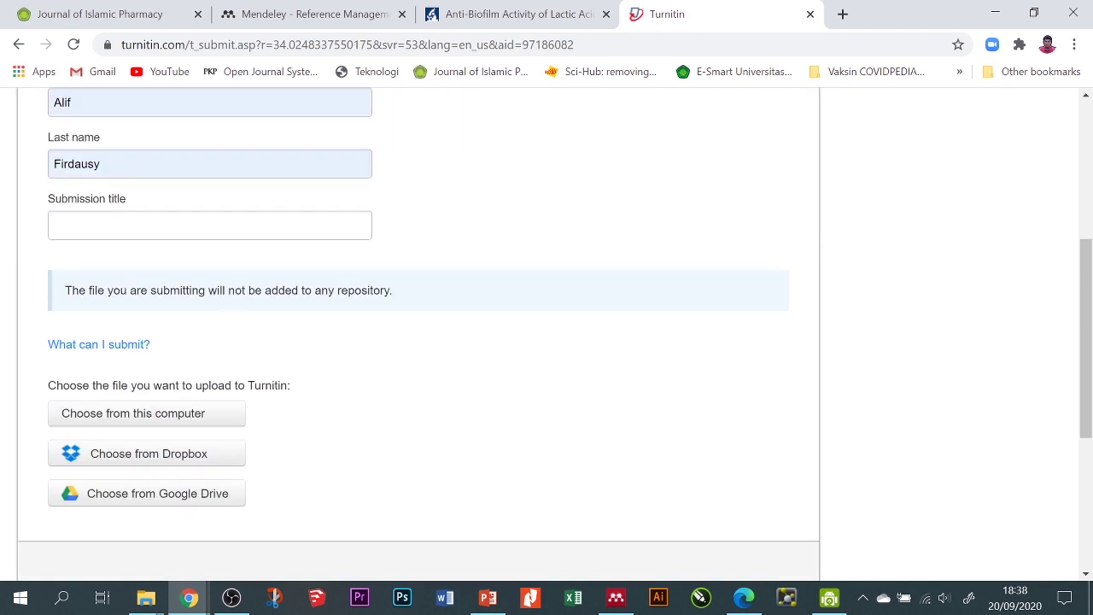
left_click(227, 226)
left_click(137, 417)
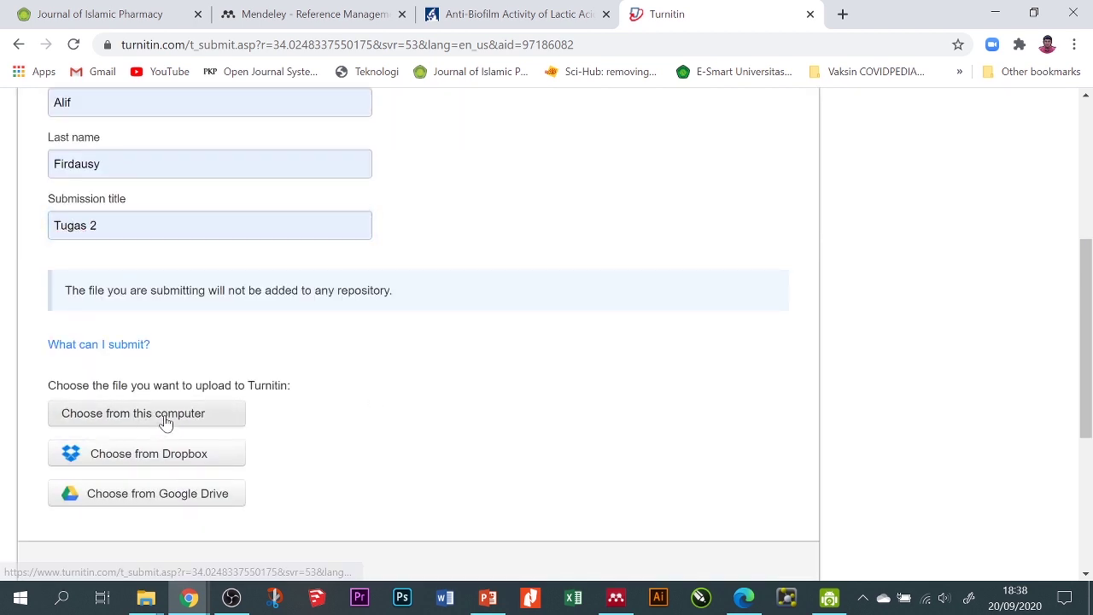
Step: Choose MANUSCRIPT.docx from the computer's MANUSKRIP folder and upload it to the submission
left_click(165, 423)
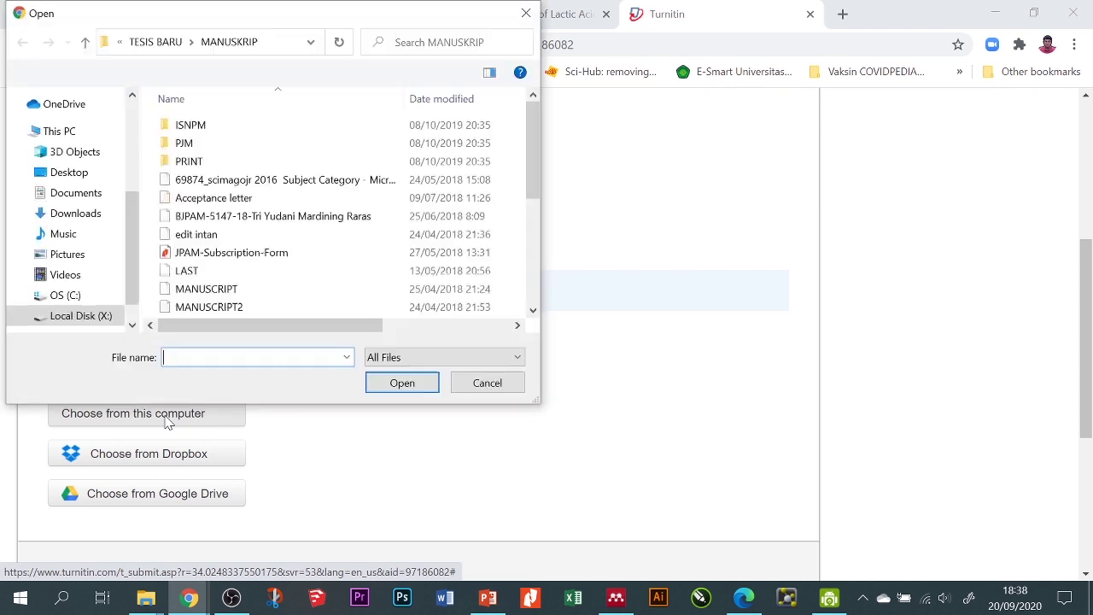
scroll(334, 195, "down", 2)
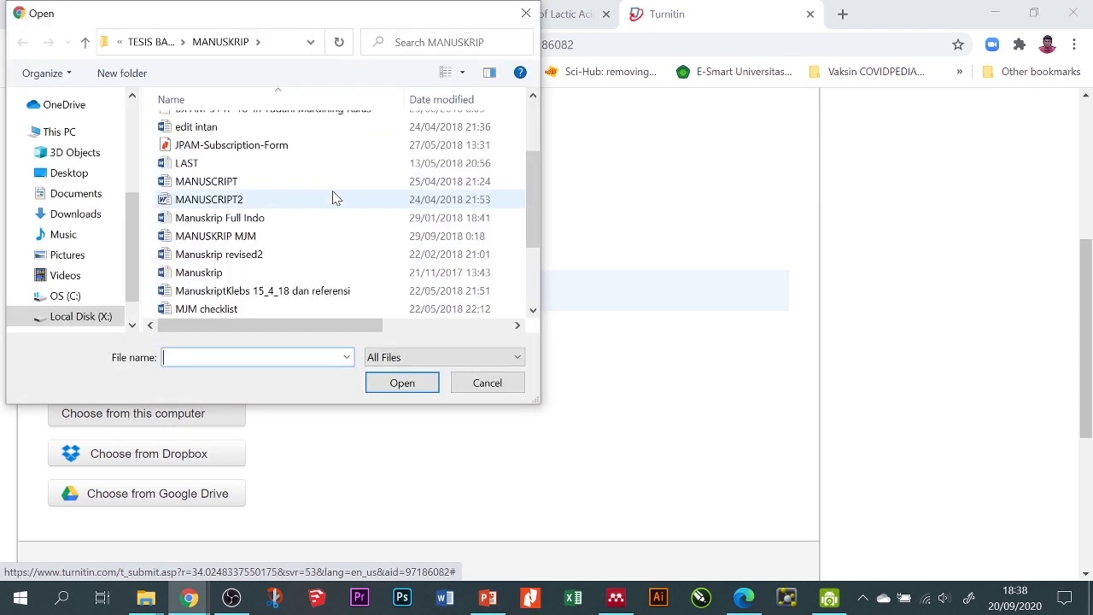
left_click(185, 164)
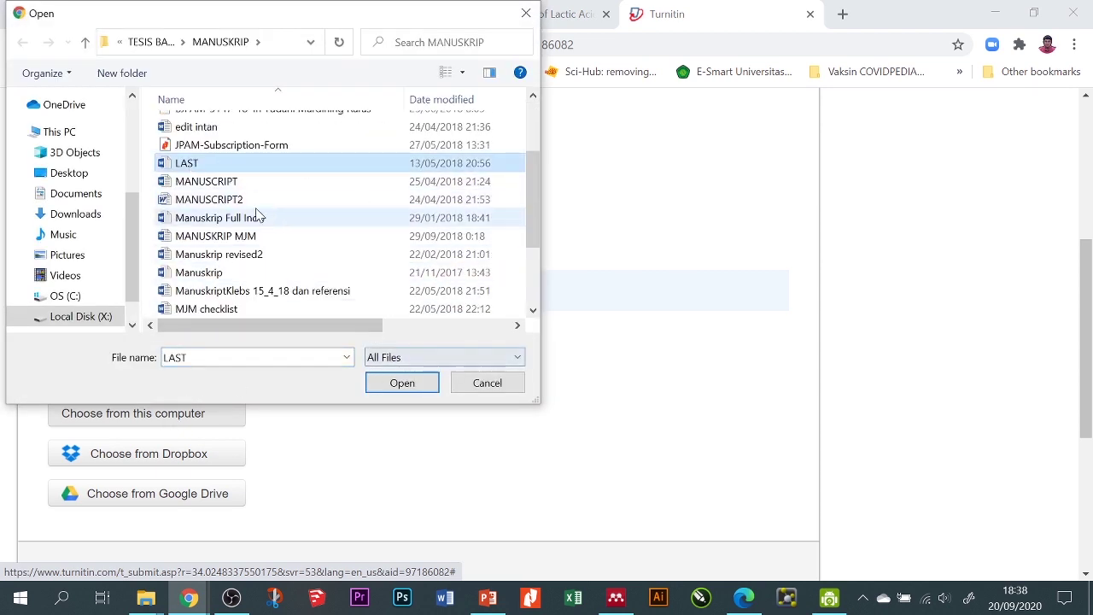
left_click(214, 181)
left_click(402, 383)
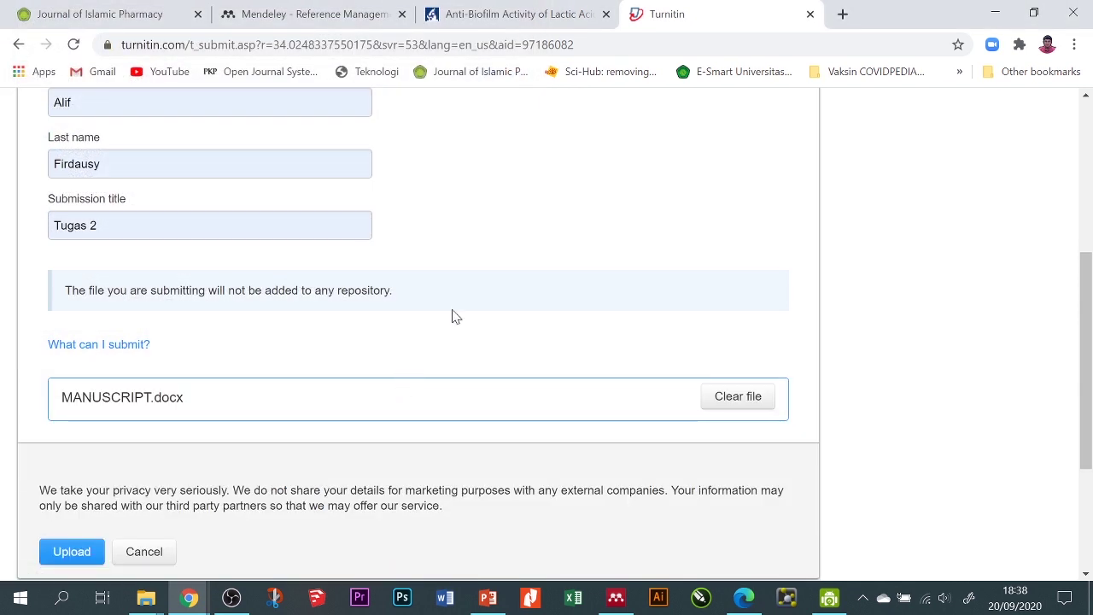
scroll(541, 288, "down", 3)
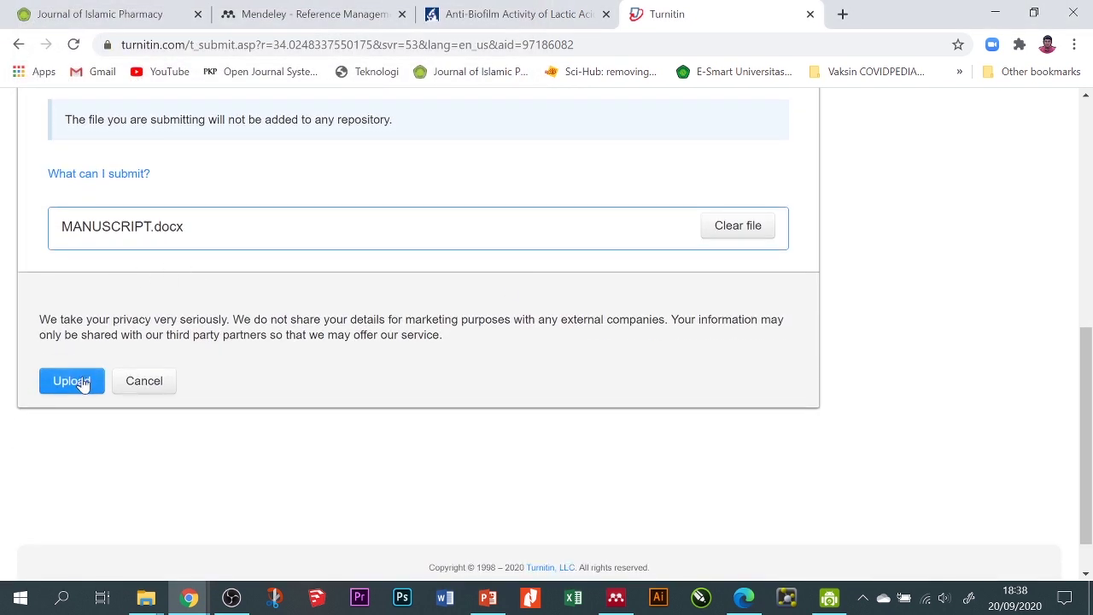
left_click(86, 381)
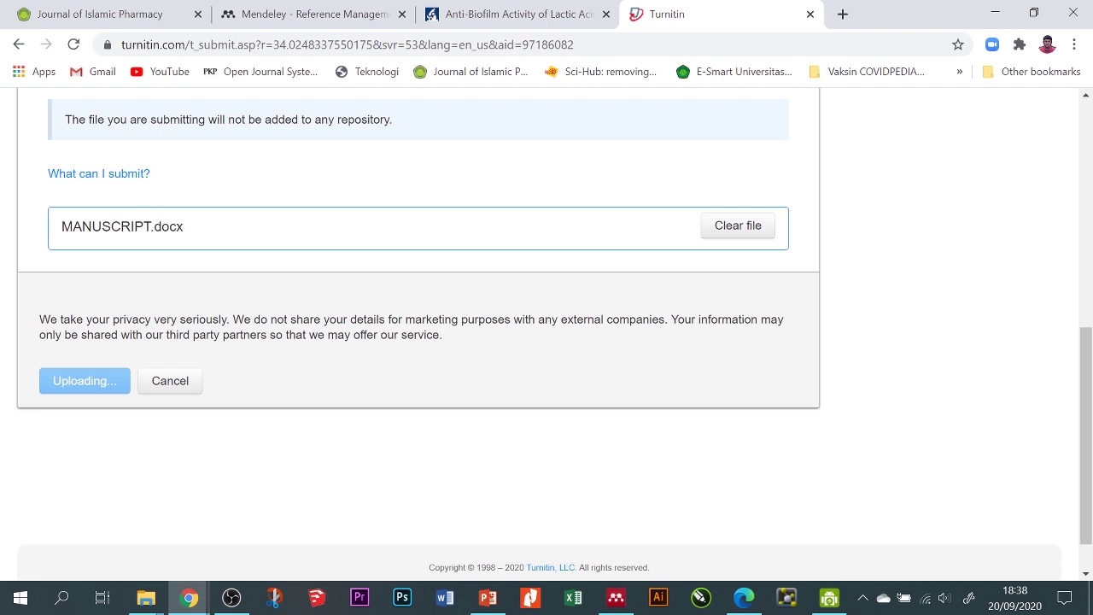
scroll(761, 412, "up", 1)
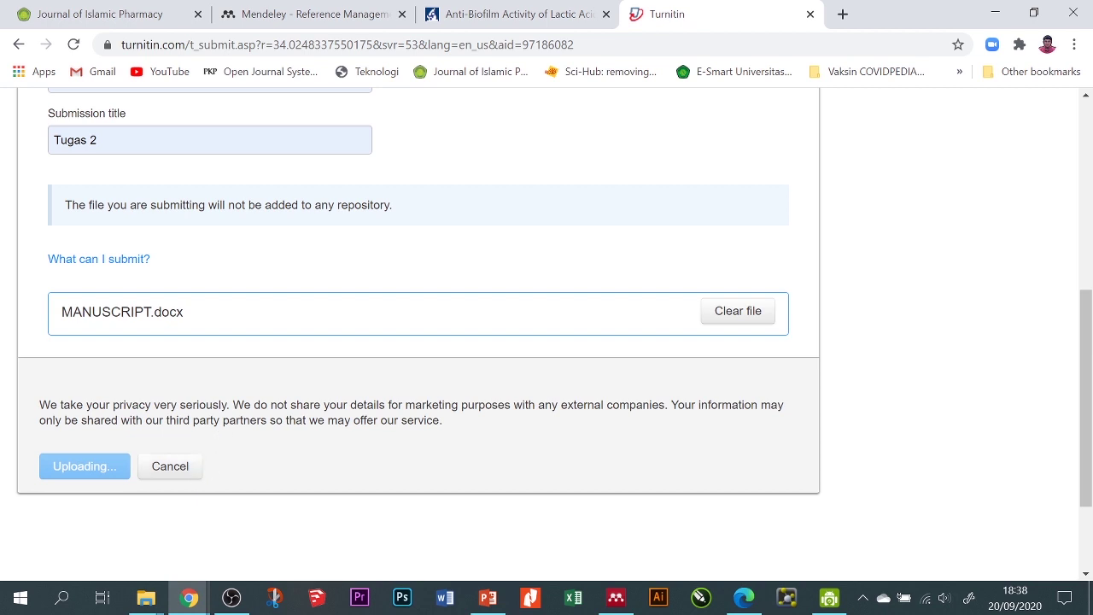
scroll(463, 376, "up", 1)
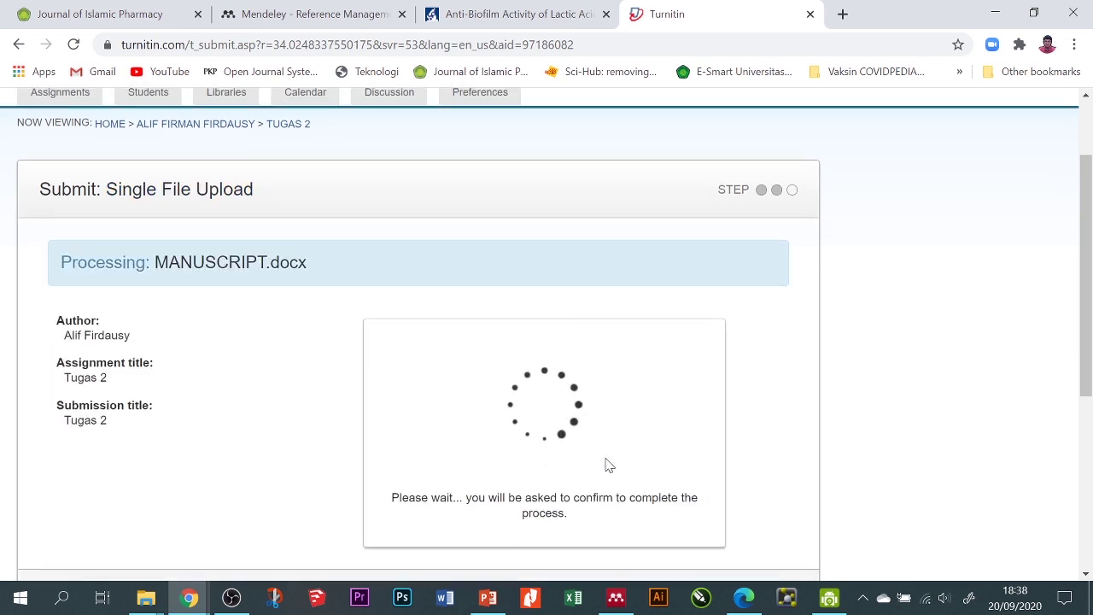
scroll(623, 419, "down", 4)
scroll(571, 428, "up", 4)
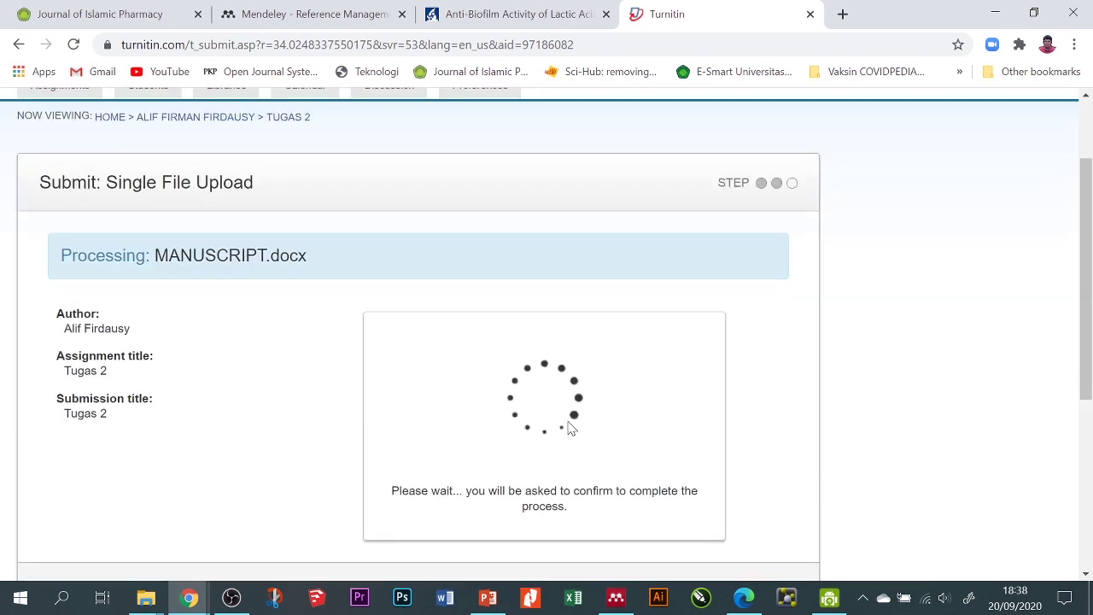
scroll(487, 401, "down", 2)
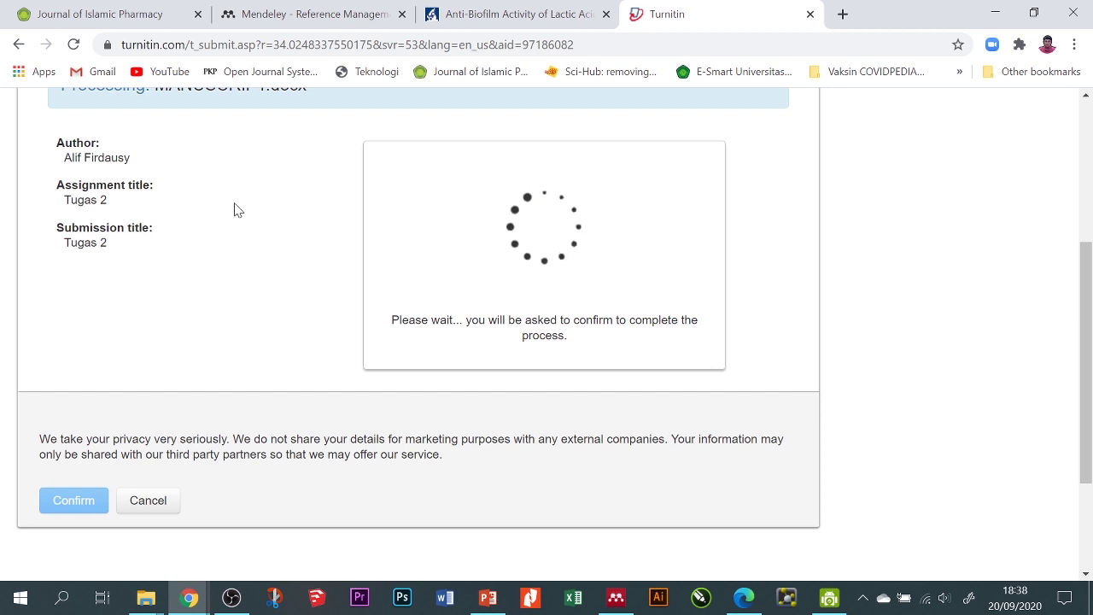
Step: Review the processed MANUSCRIPT.docx submission, confirm it, and go to the assignment inbox
scroll(238, 210, "up", 1)
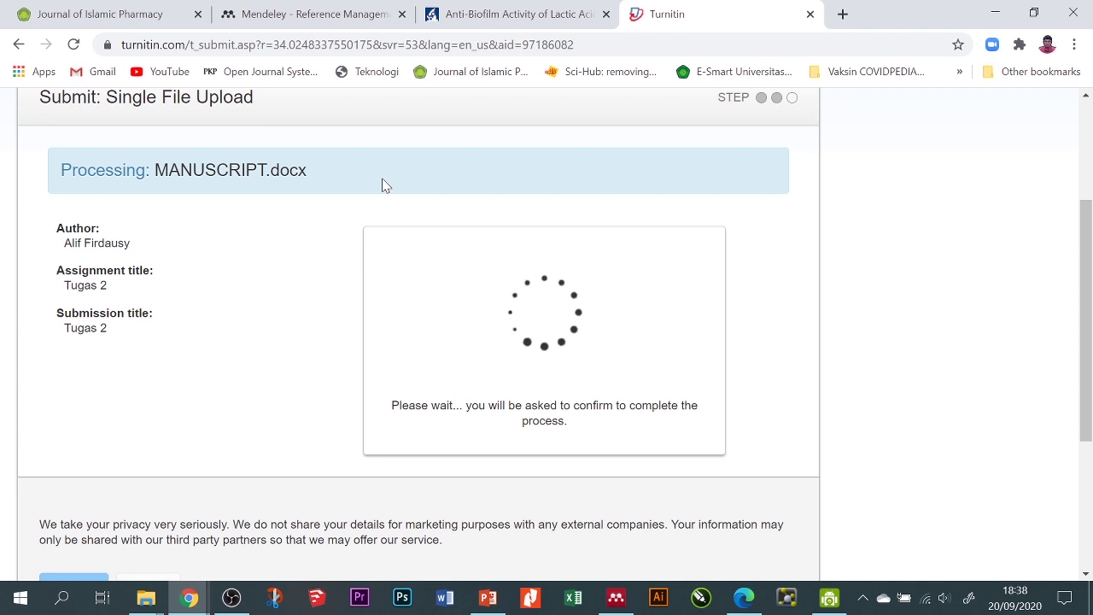
scroll(415, 278, "up", 1)
scroll(381, 317, "down", 2)
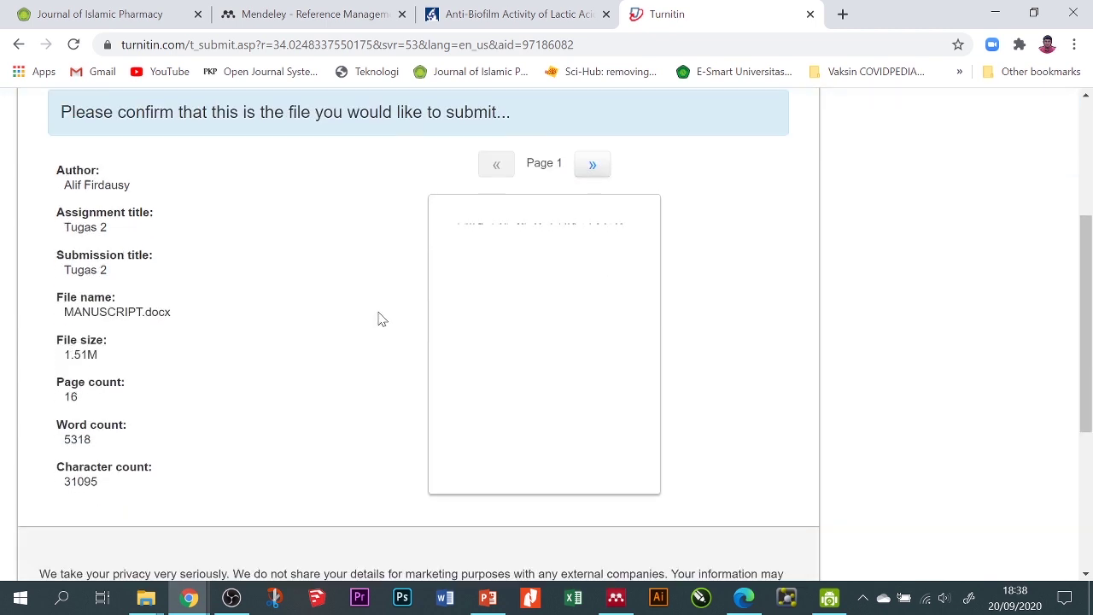
scroll(628, 297, "down", 2)
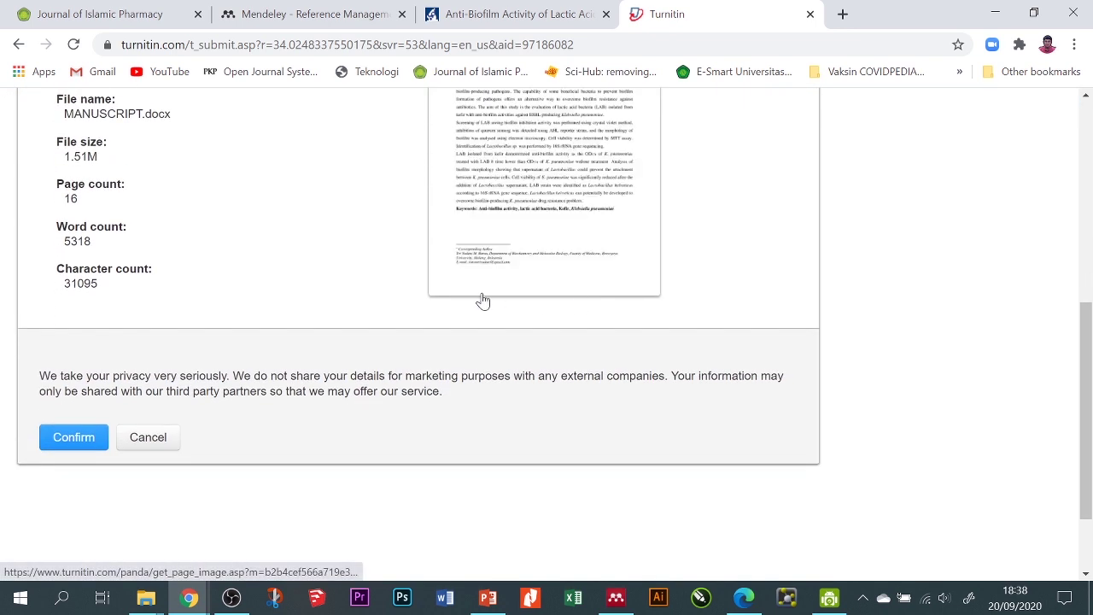
left_click(93, 440)
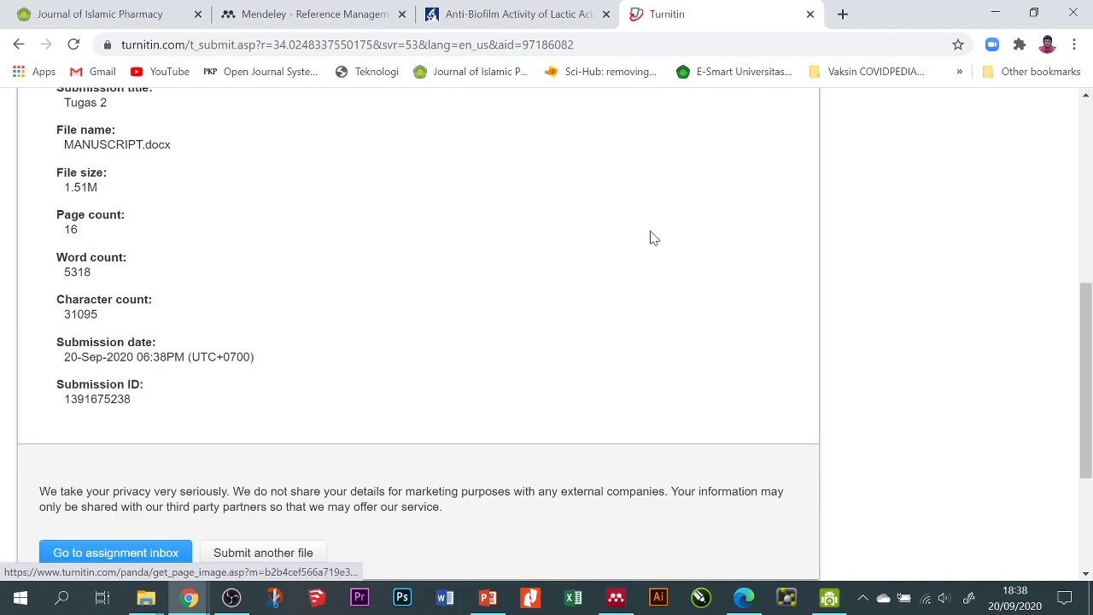
scroll(203, 396, "down", 1)
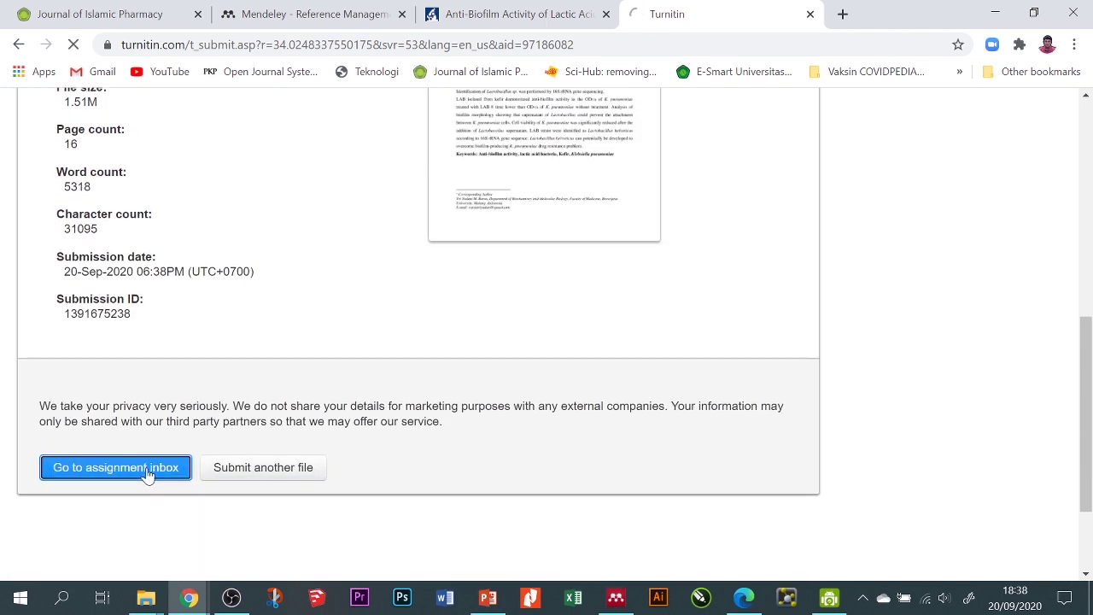
left_click(148, 472)
scroll(633, 339, "down", 1)
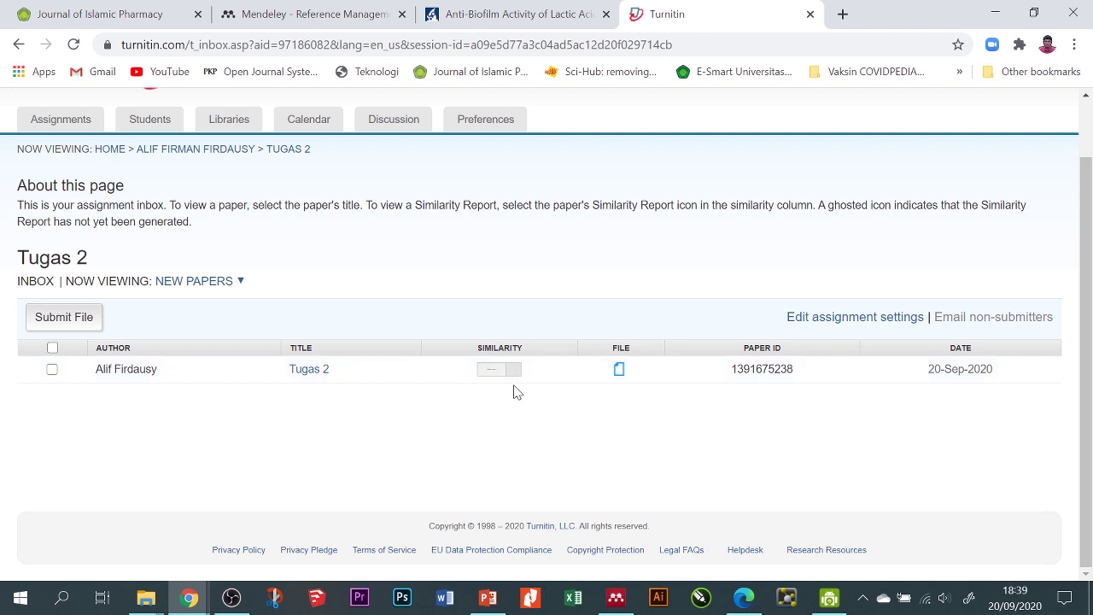
Step: Download the submitted Tugas 2 file from the inbox in PDF format and close the download window
left_click(622, 369)
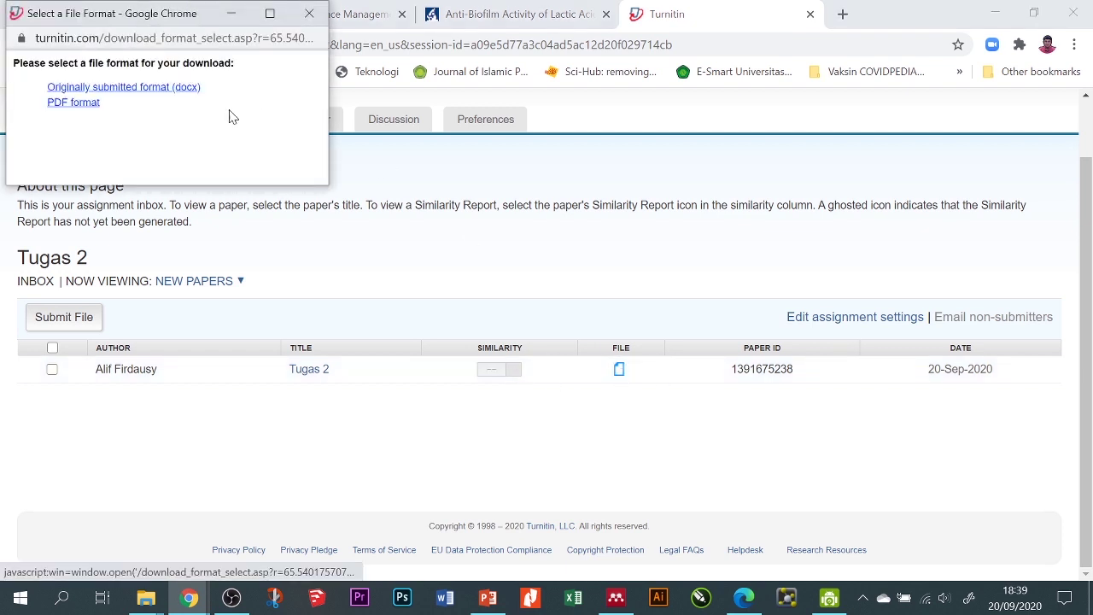
left_click(73, 102)
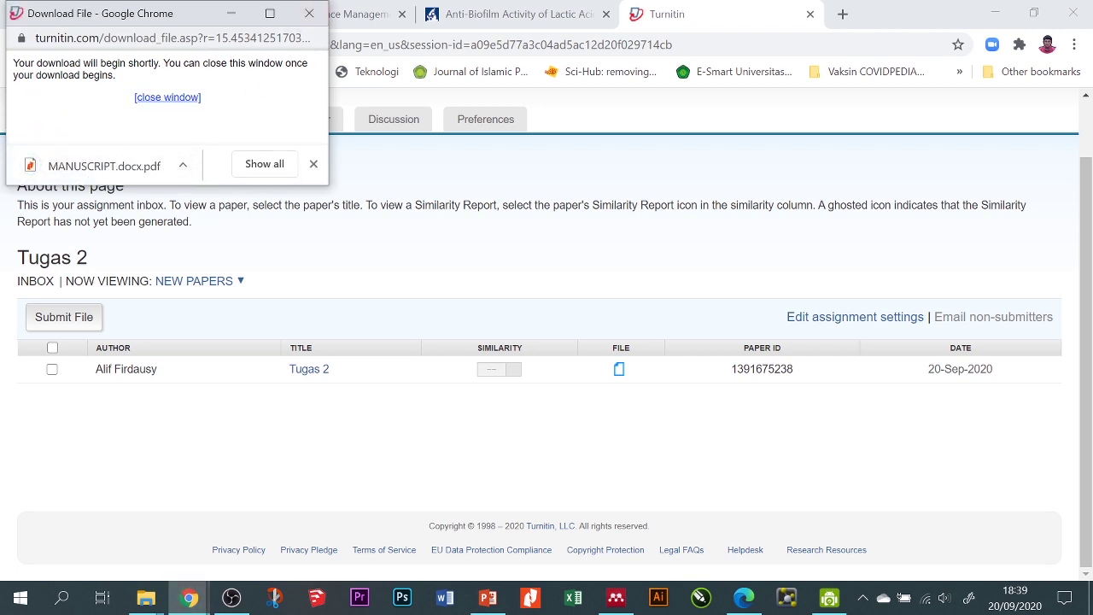
left_click(310, 13)
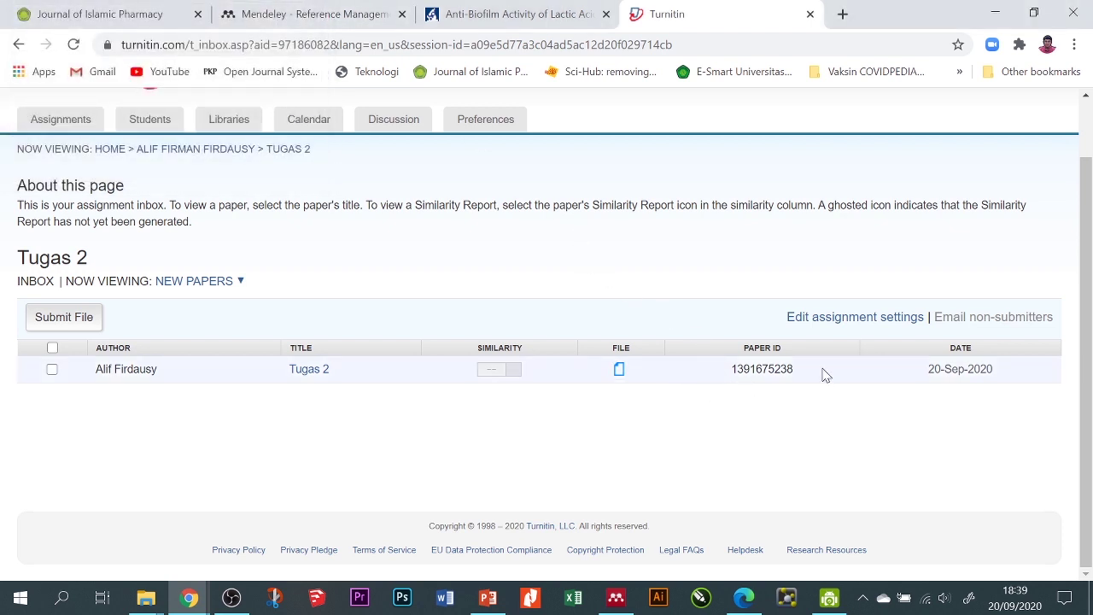
Step: Open the Tugas 2 paper in Feedback Studio and download its current view
left_click(308, 374)
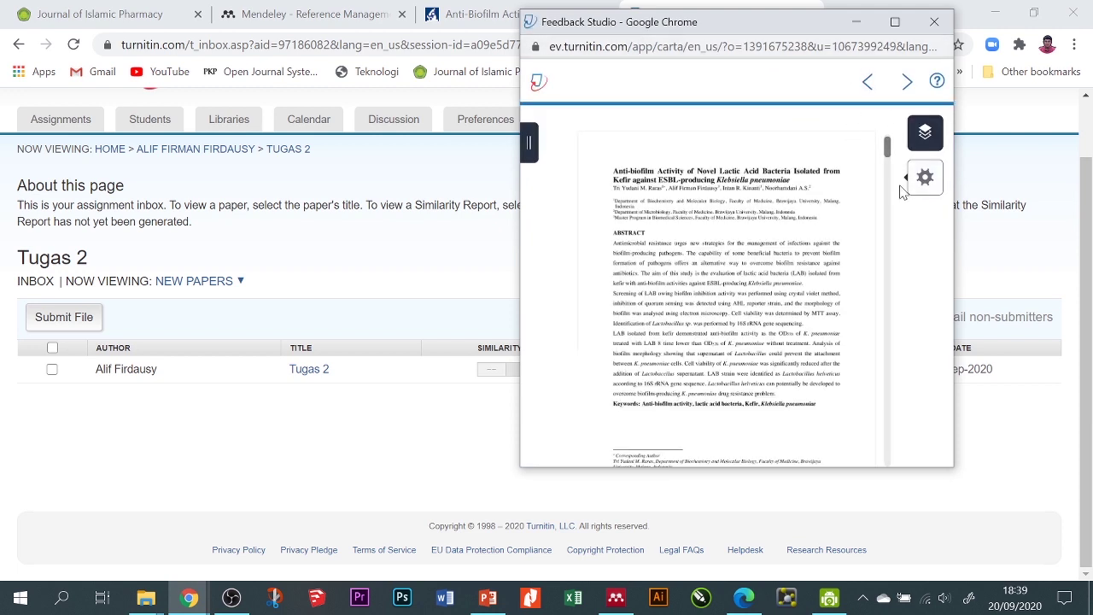
mouse_move(924, 193)
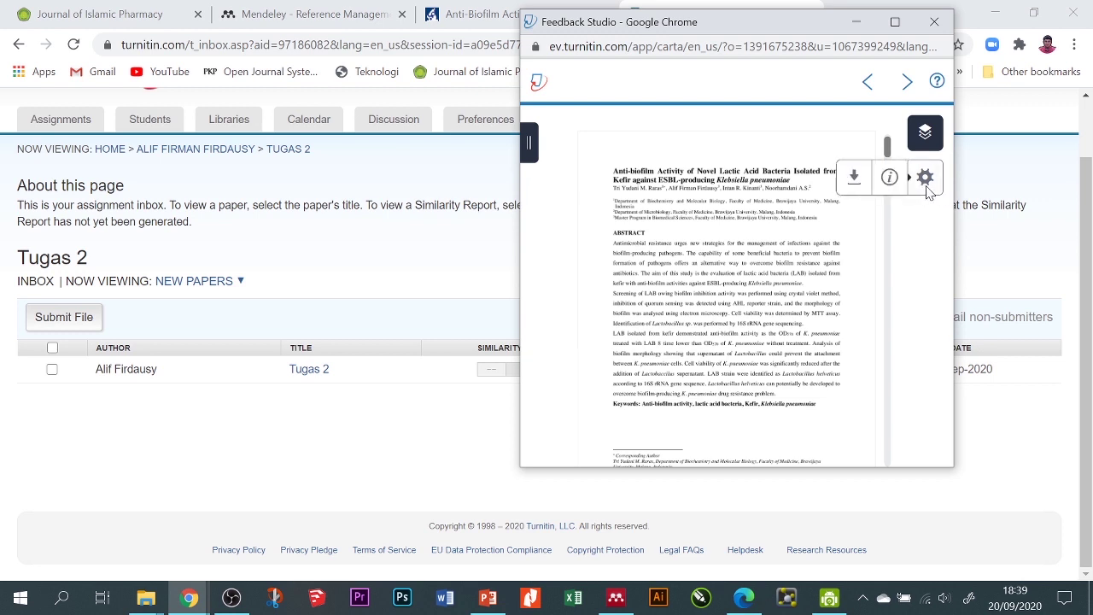
left_click(854, 179)
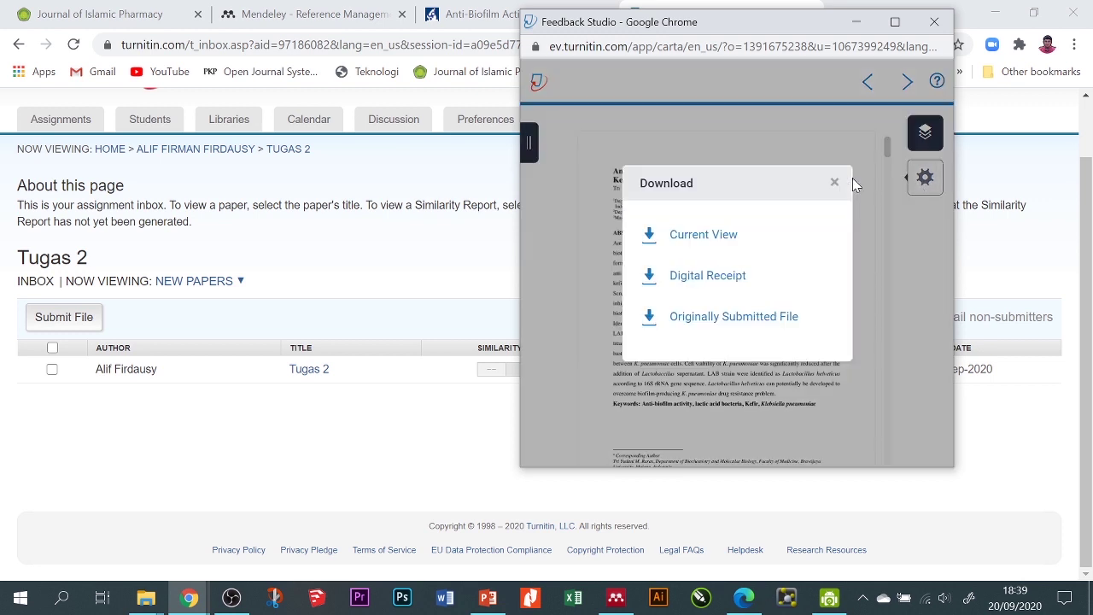
left_click(703, 236)
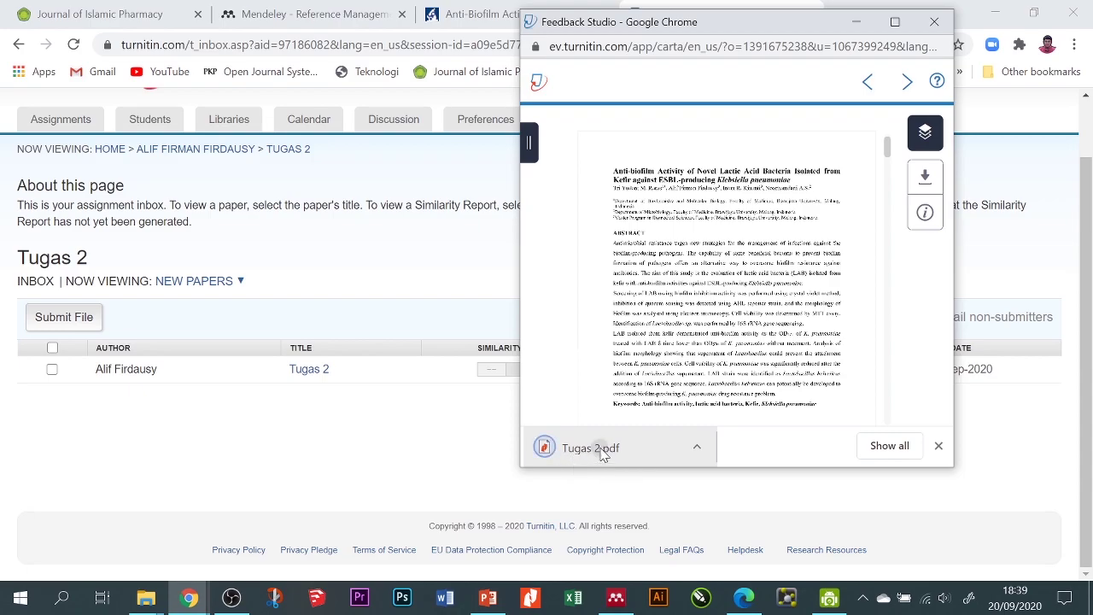
Step: Open the downloaded Tugas 2.pdf, look through its pages for similarity results, and close it
left_click(603, 453)
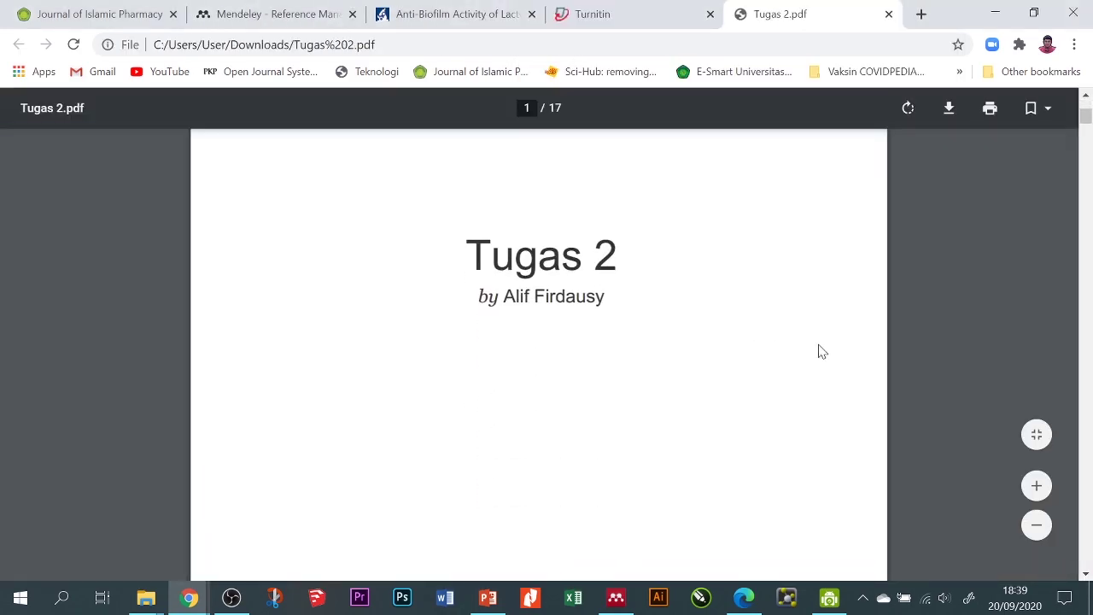
scroll(819, 351, "down", 2)
scroll(819, 352, "down", 20)
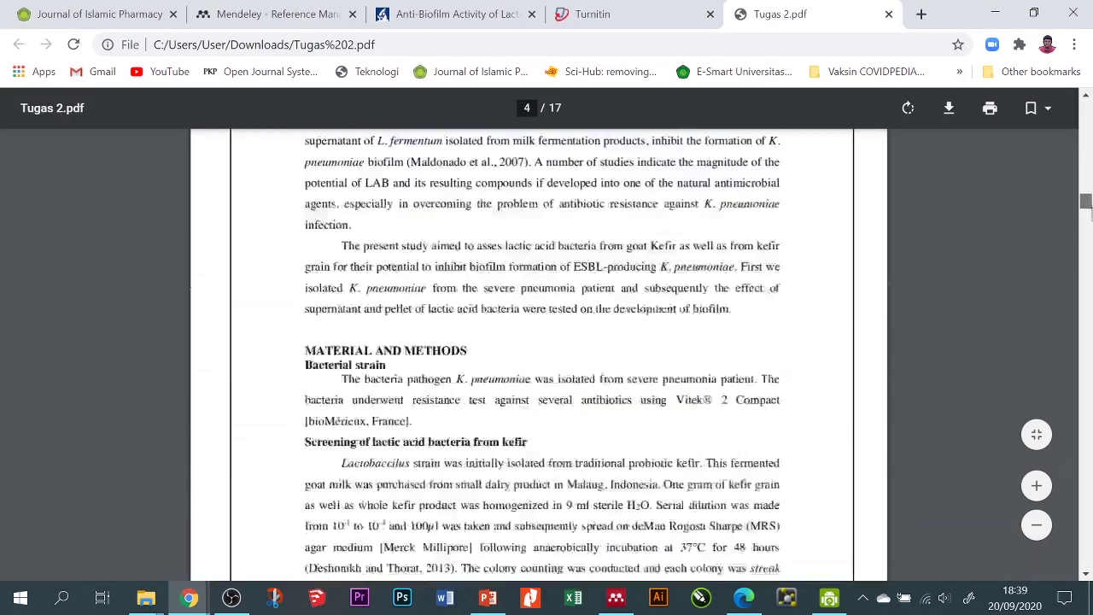
left_click_drag(1085, 202, 825, 5)
left_click(888, 13)
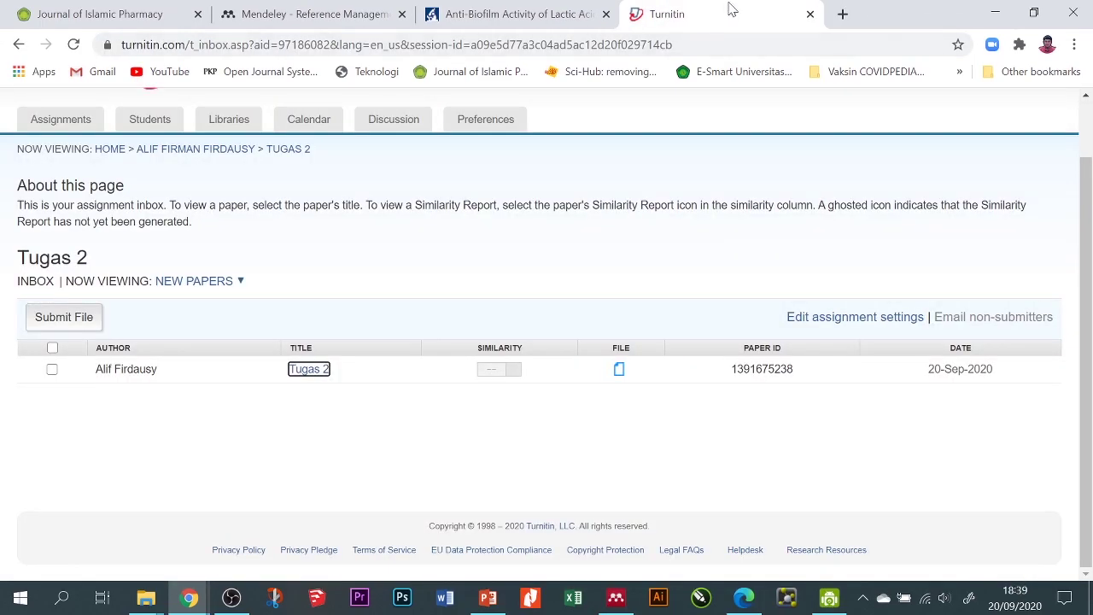
Step: Edit the Tugas 2 assignment settings to allow only file types that Turnitin can check for similarity, and submit the update
left_click(863, 317)
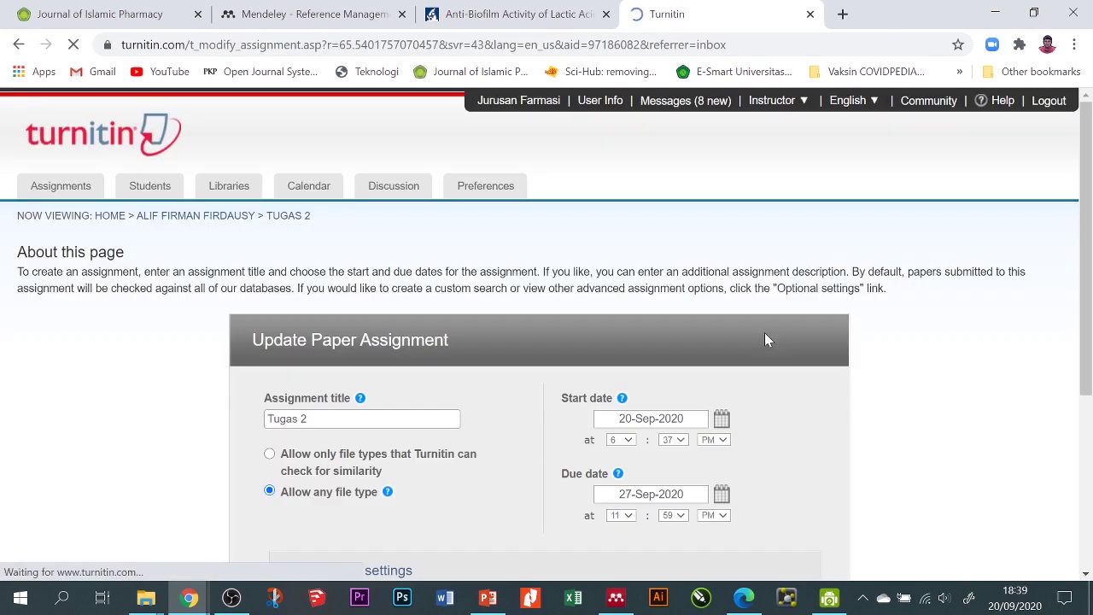
scroll(402, 438, "down", 1)
left_click(270, 368)
scroll(282, 384, "down", 1)
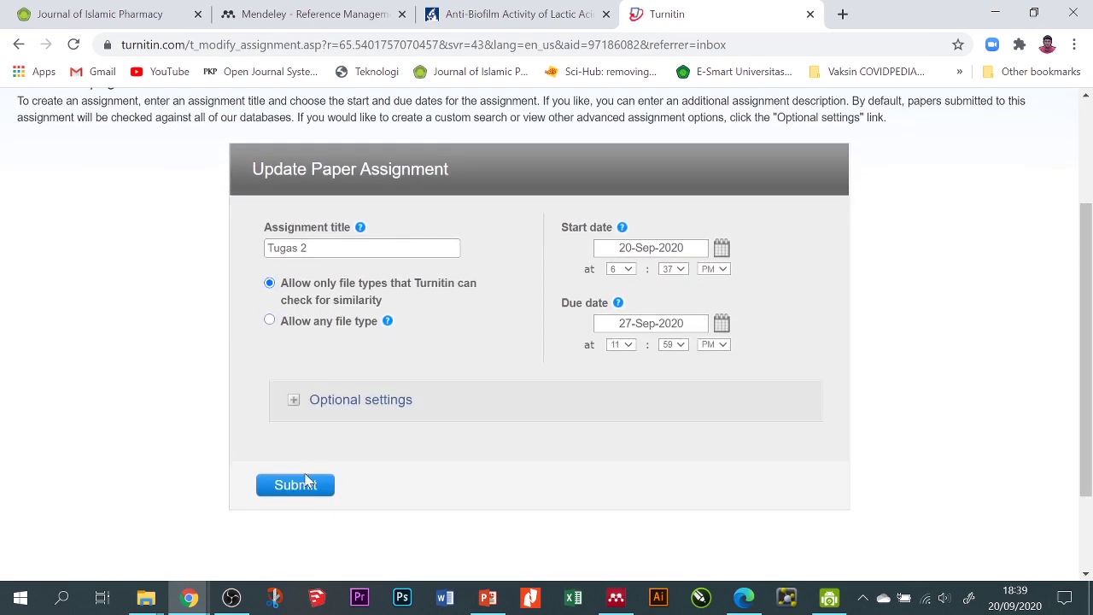
left_click(308, 492)
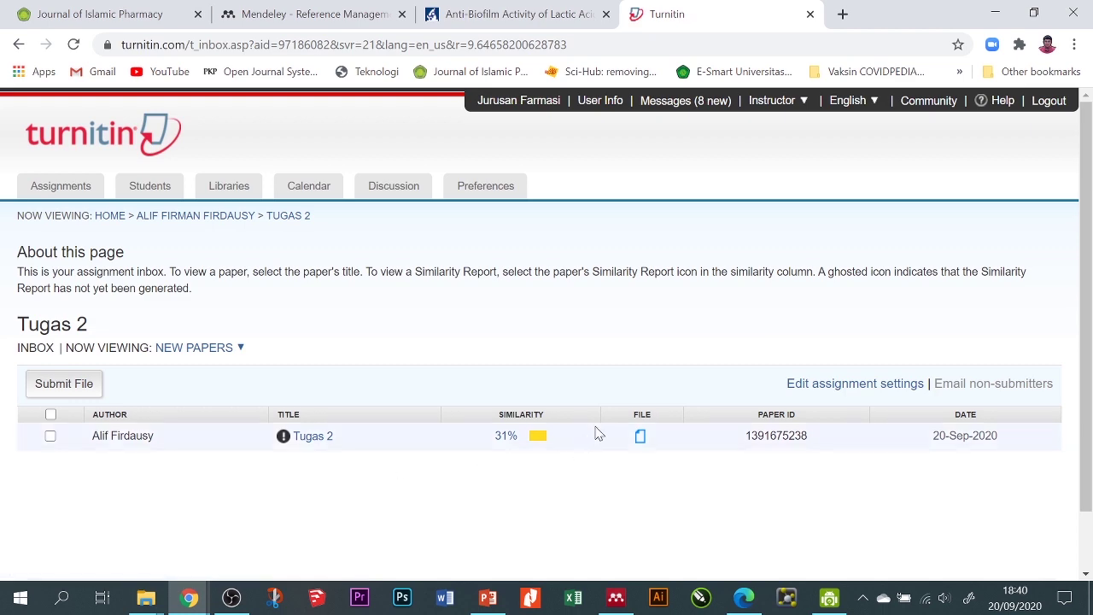
Step: Open the Similarity Report of the Tugas 2 paper from the inbox and download its current view
left_click(538, 438)
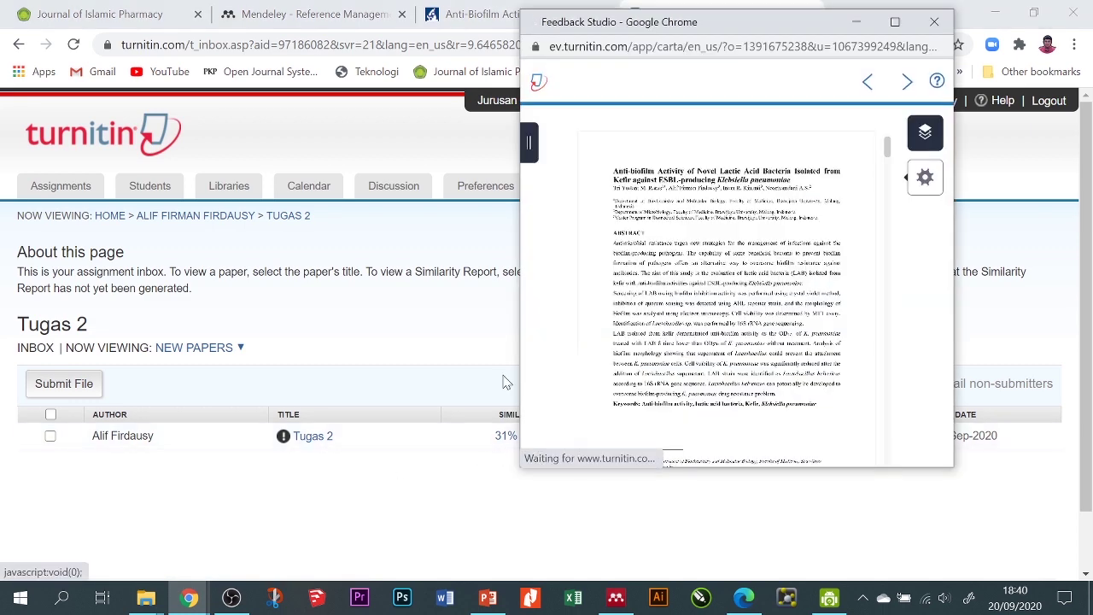
left_click(934, 22)
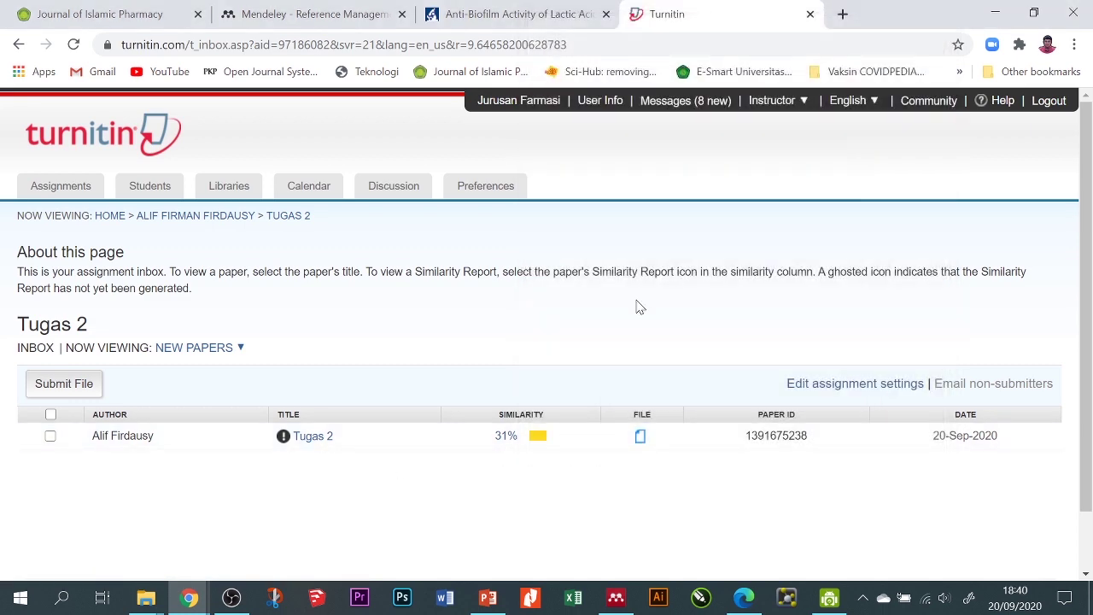
left_click(538, 436)
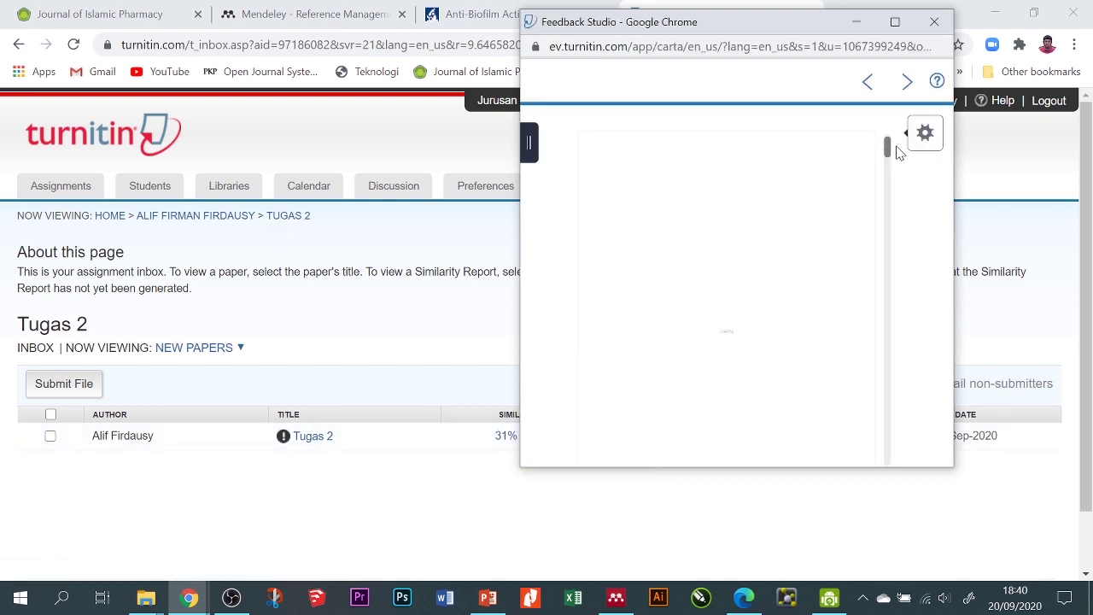
mouse_move(926, 144)
left_click(854, 135)
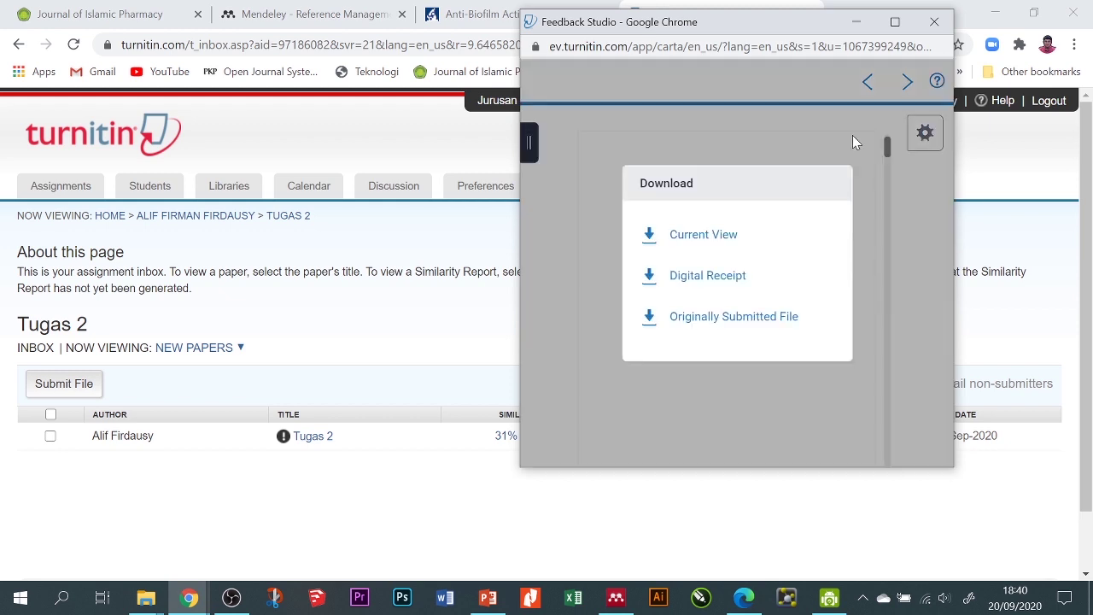
left_click(688, 238)
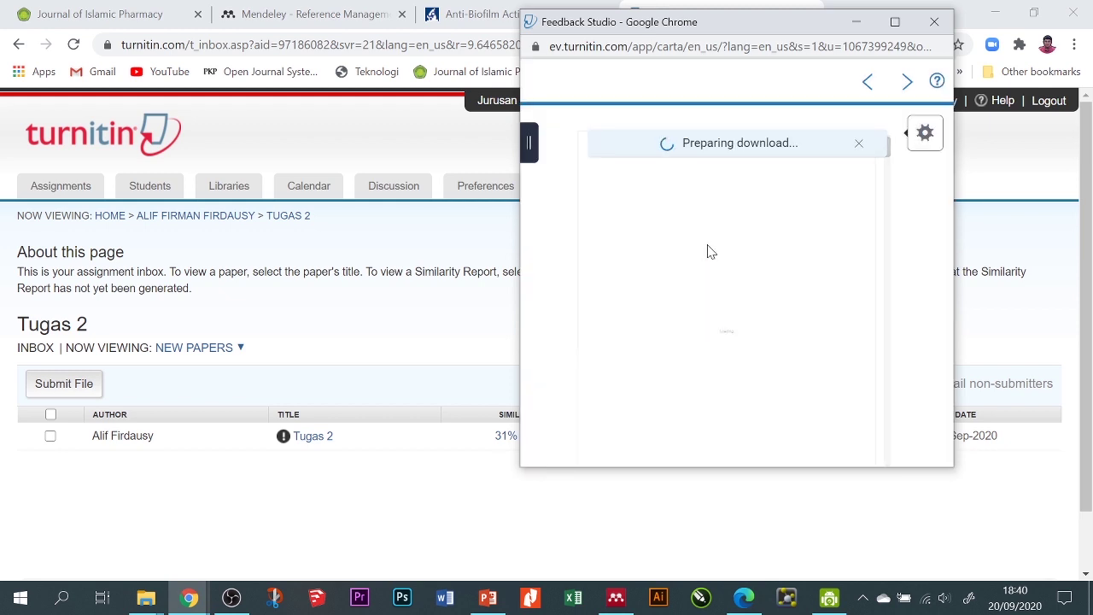